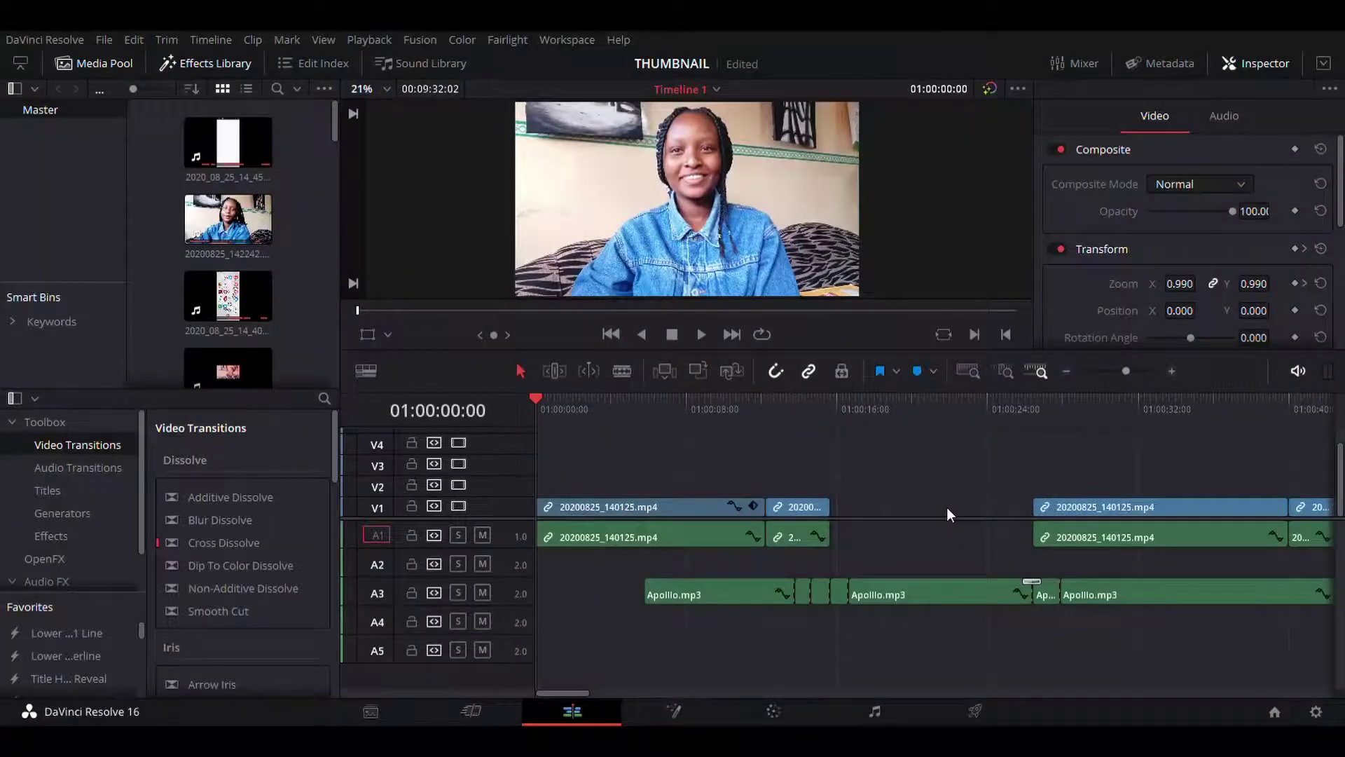
# Step: On the Cut page, insert a Text title on track 1 in the gap after the second clip
pyautogui.click(470, 711)
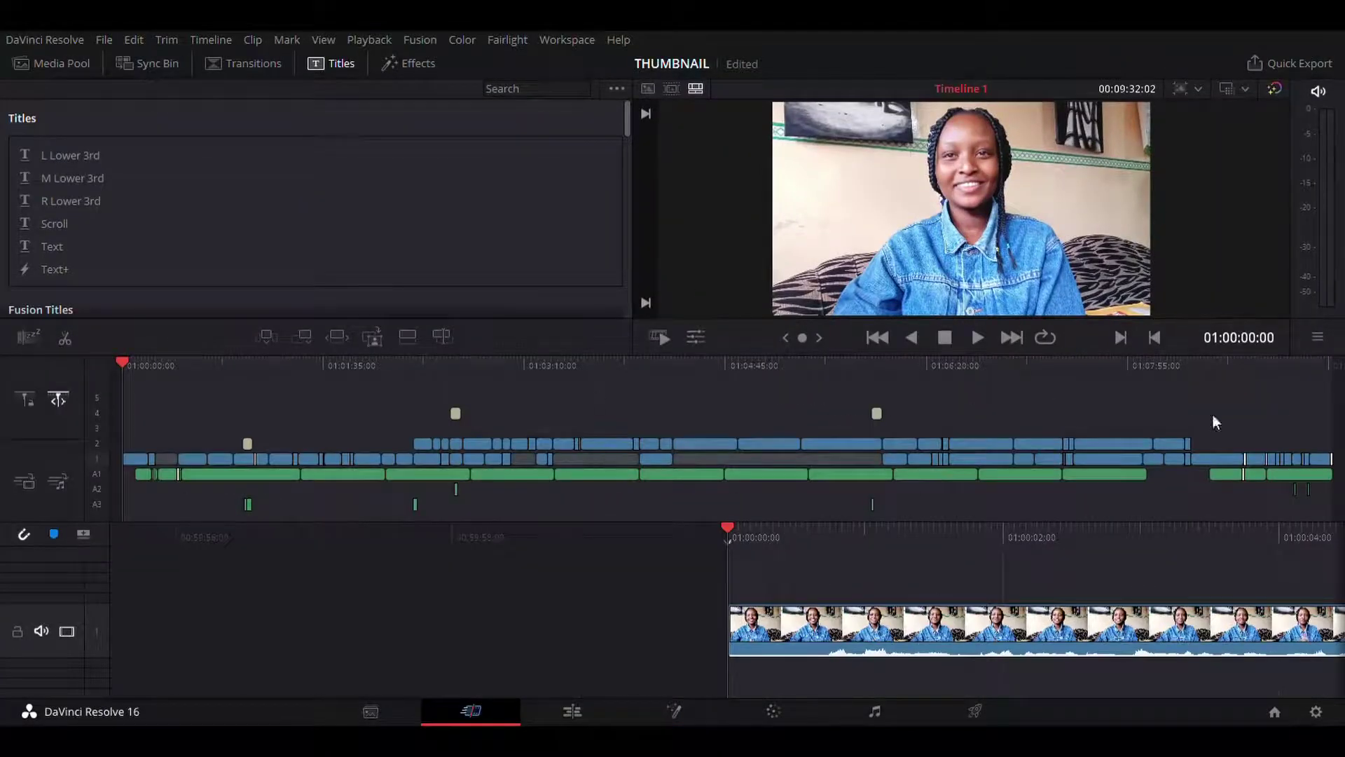
pyautogui.click(170, 367)
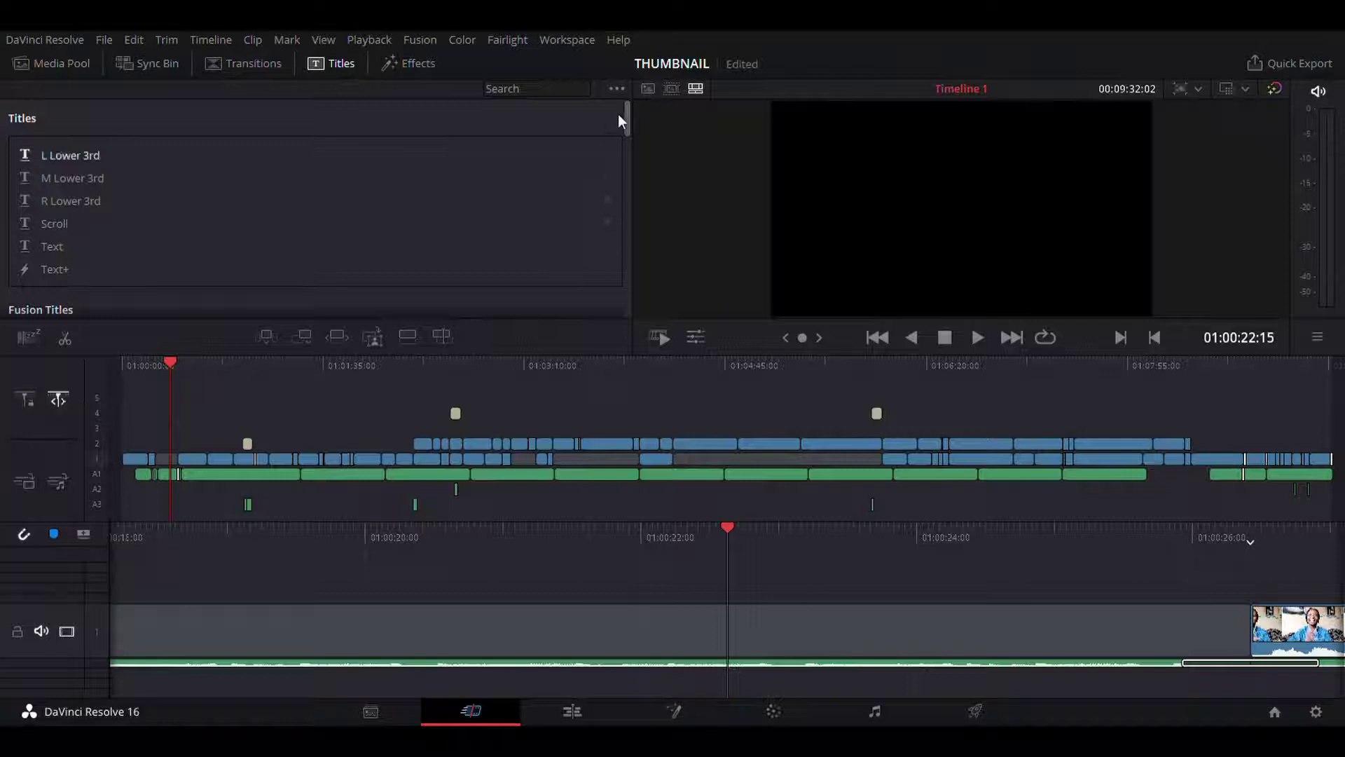
pyautogui.moveTo(627, 112); pyautogui.dragTo(626, 126)
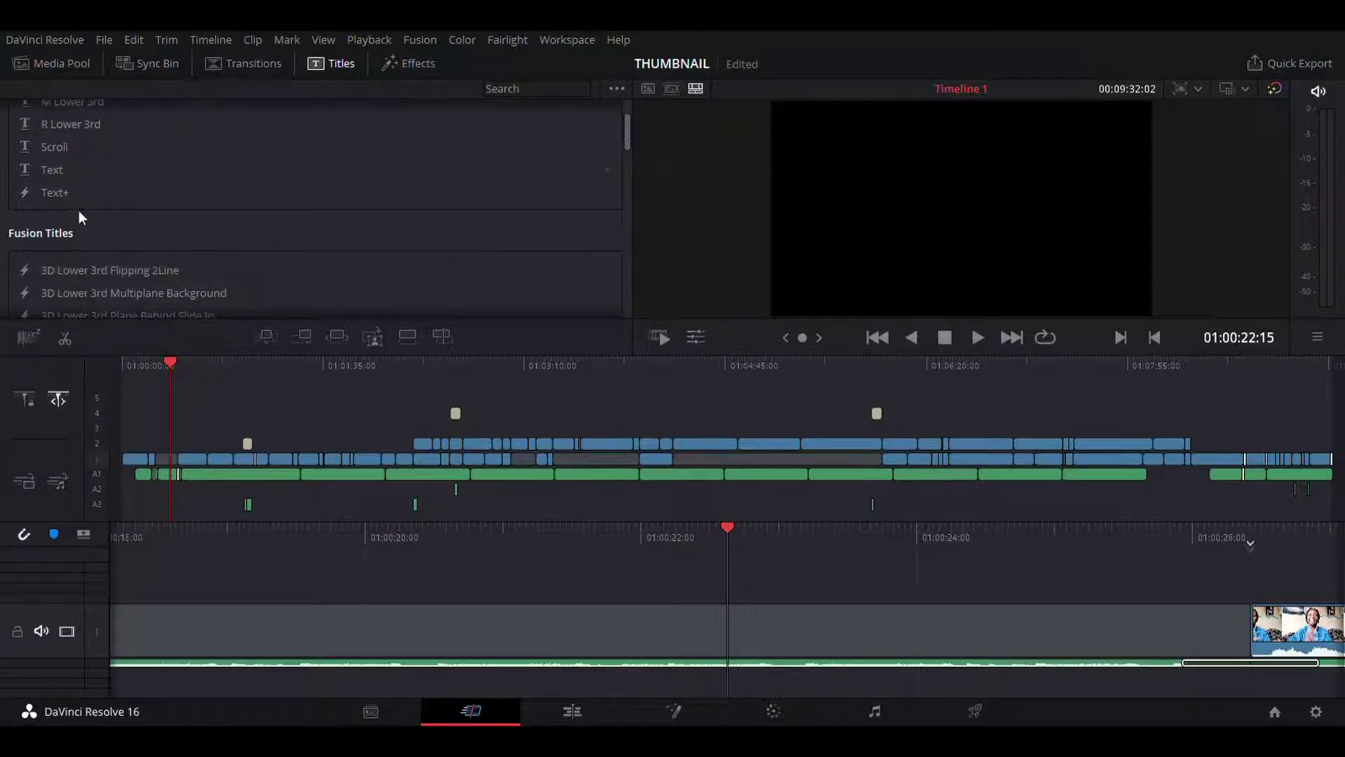
pyautogui.moveTo(36, 168); pyautogui.dragTo(236, 418)
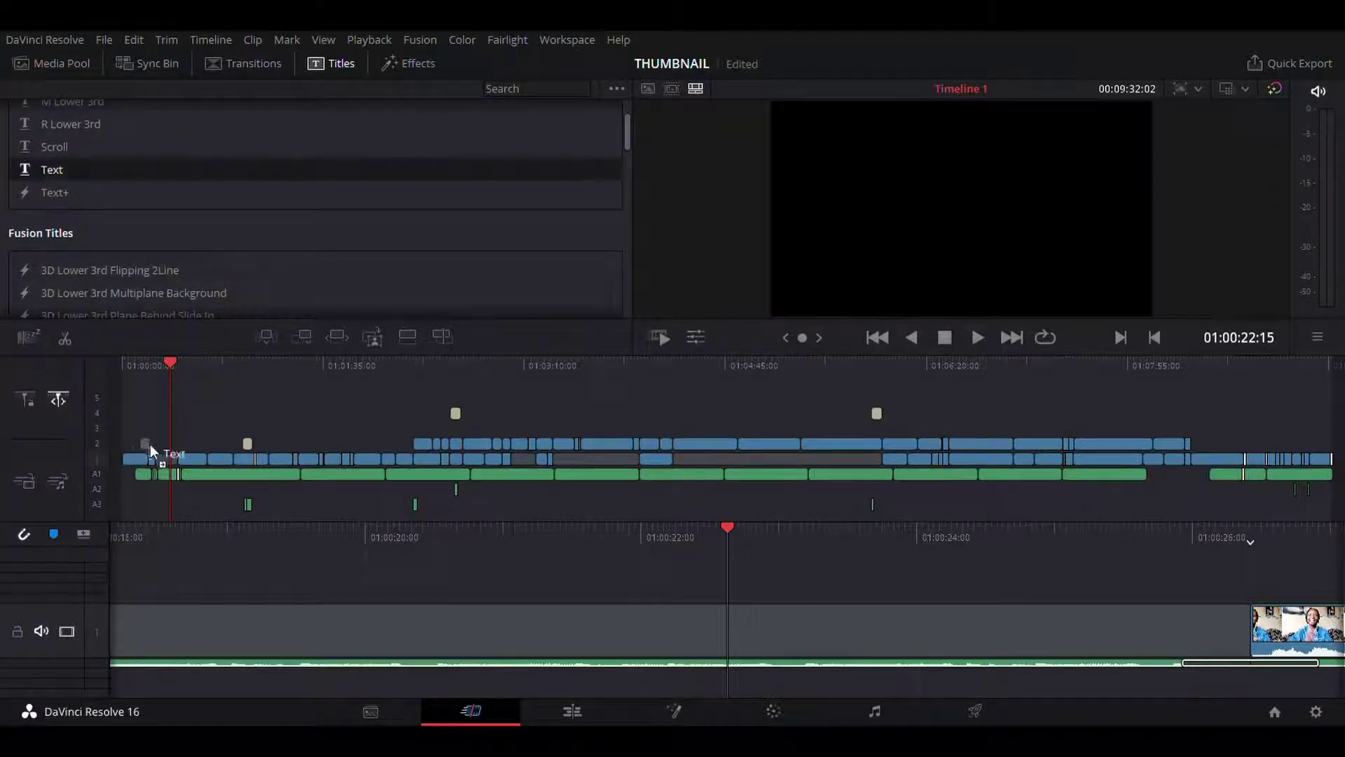
pyautogui.moveTo(150, 445); pyautogui.dragTo(163, 457)
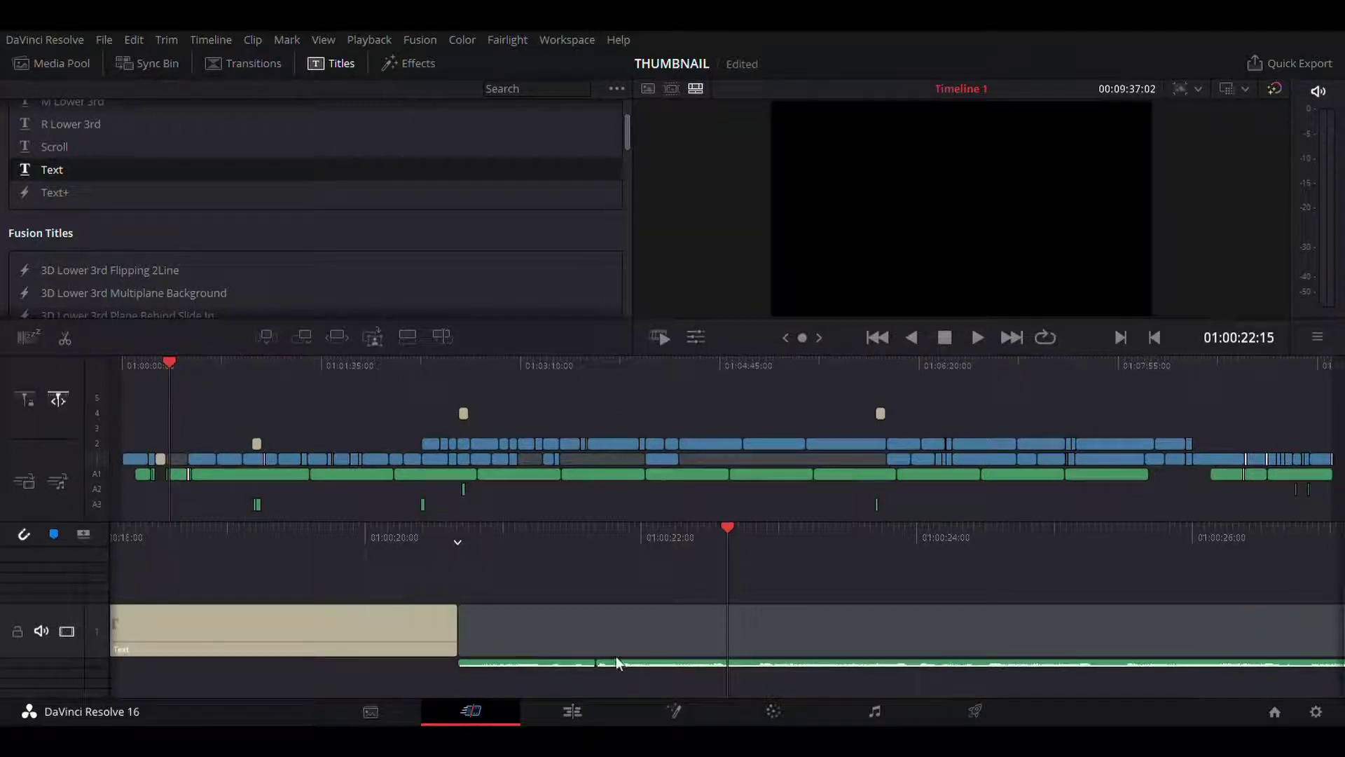
# Step: On the Edit page, extend the text title across the gap to the next clip and replace its text with "zushyTube"
pyautogui.click(579, 709)
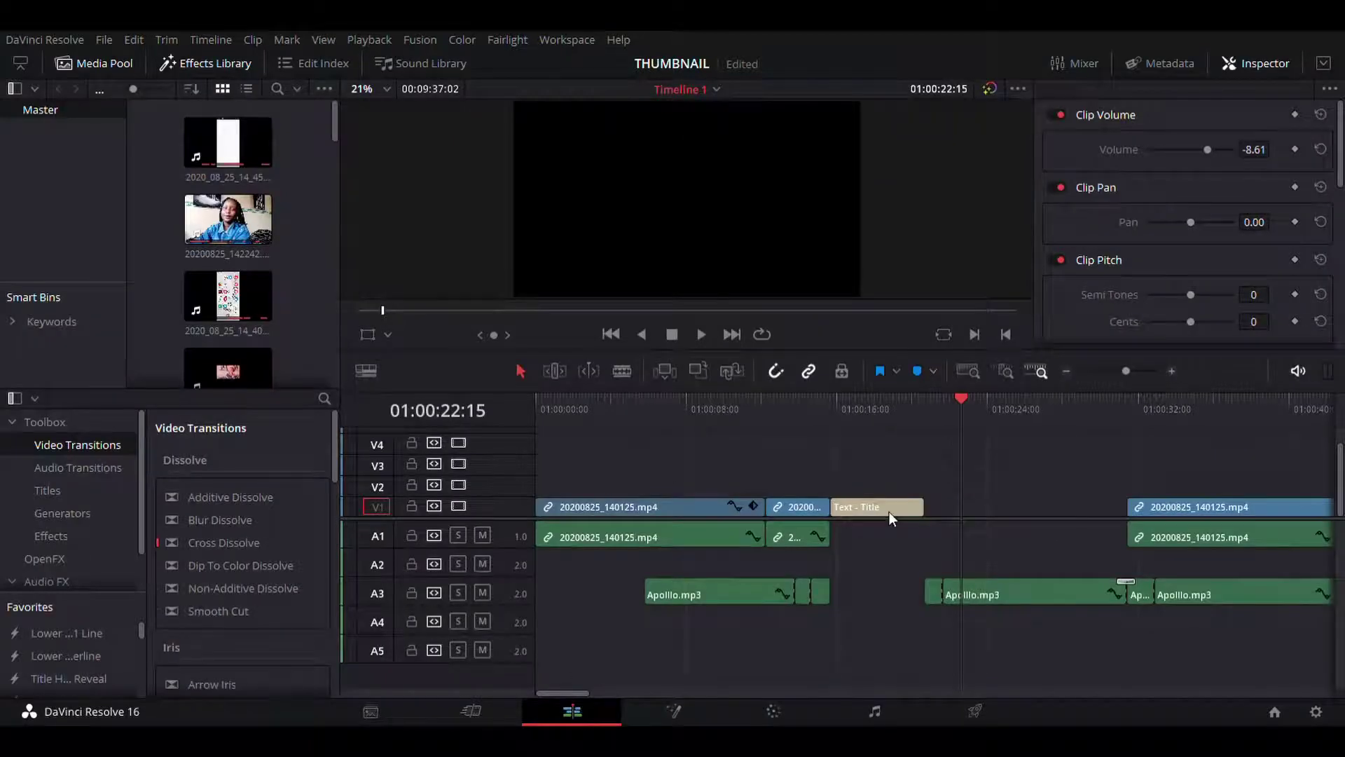
pyautogui.click(890, 512)
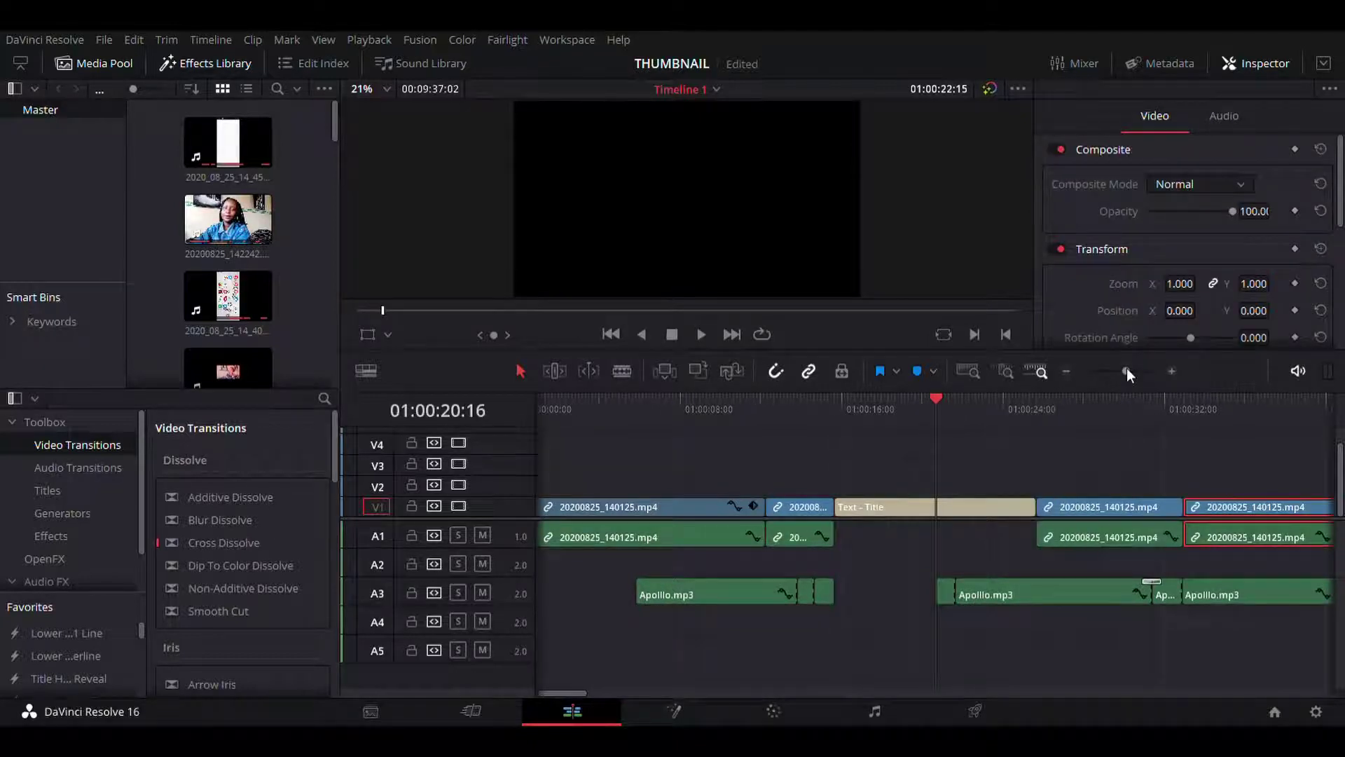
pyautogui.click(885, 507)
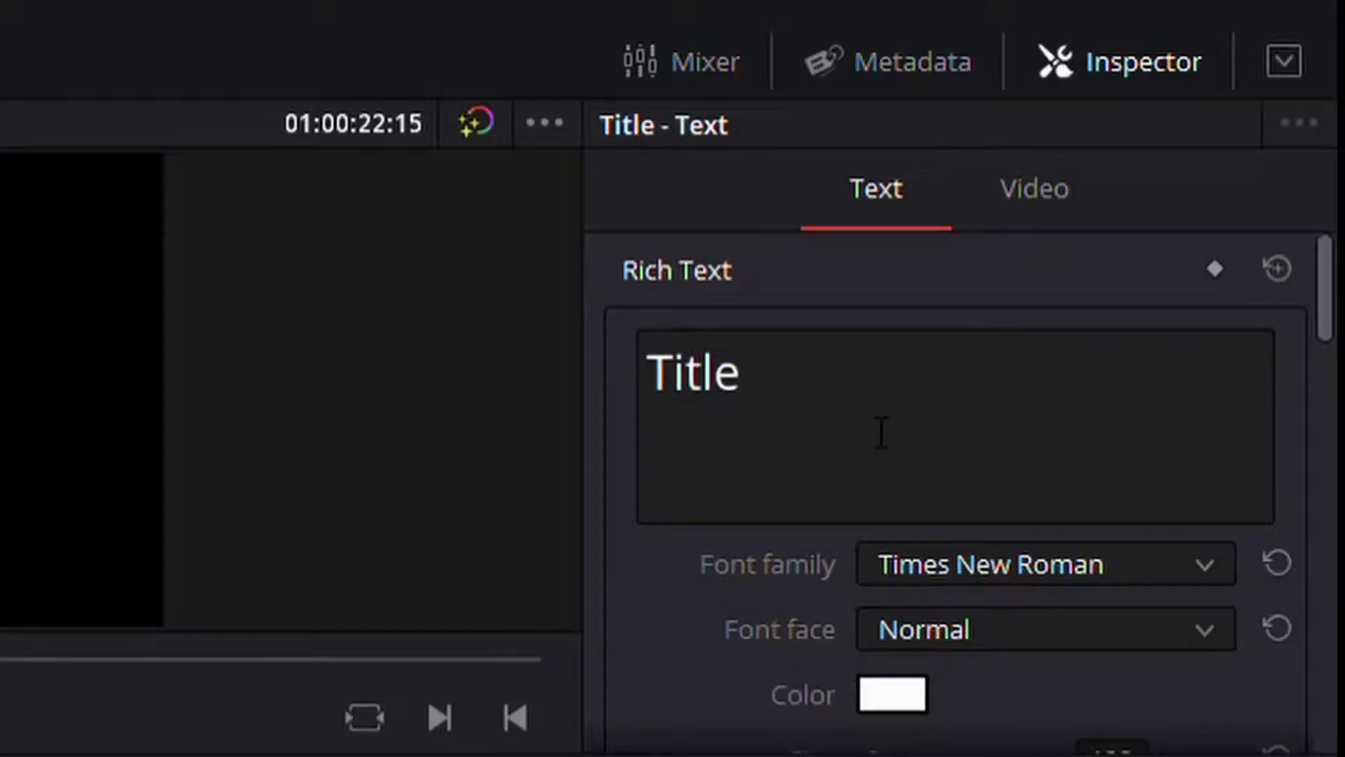
pyautogui.click(881, 432)
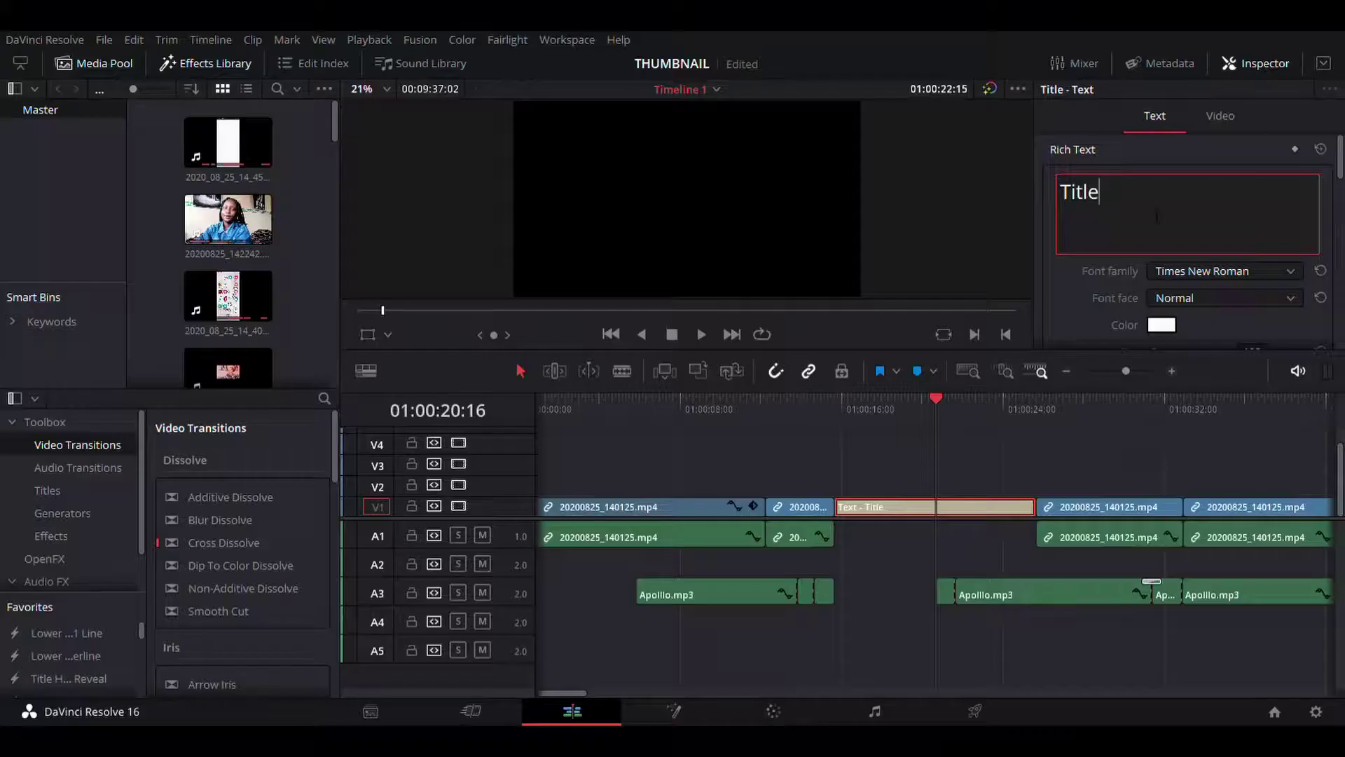
pyautogui.press('BackSpace')
pyautogui.press('BackSpace')
pyautogui.press('BackSpace')
pyautogui.press('BackSpace')
pyautogui.press('BackSpace')
pyautogui.write('zushyTube')
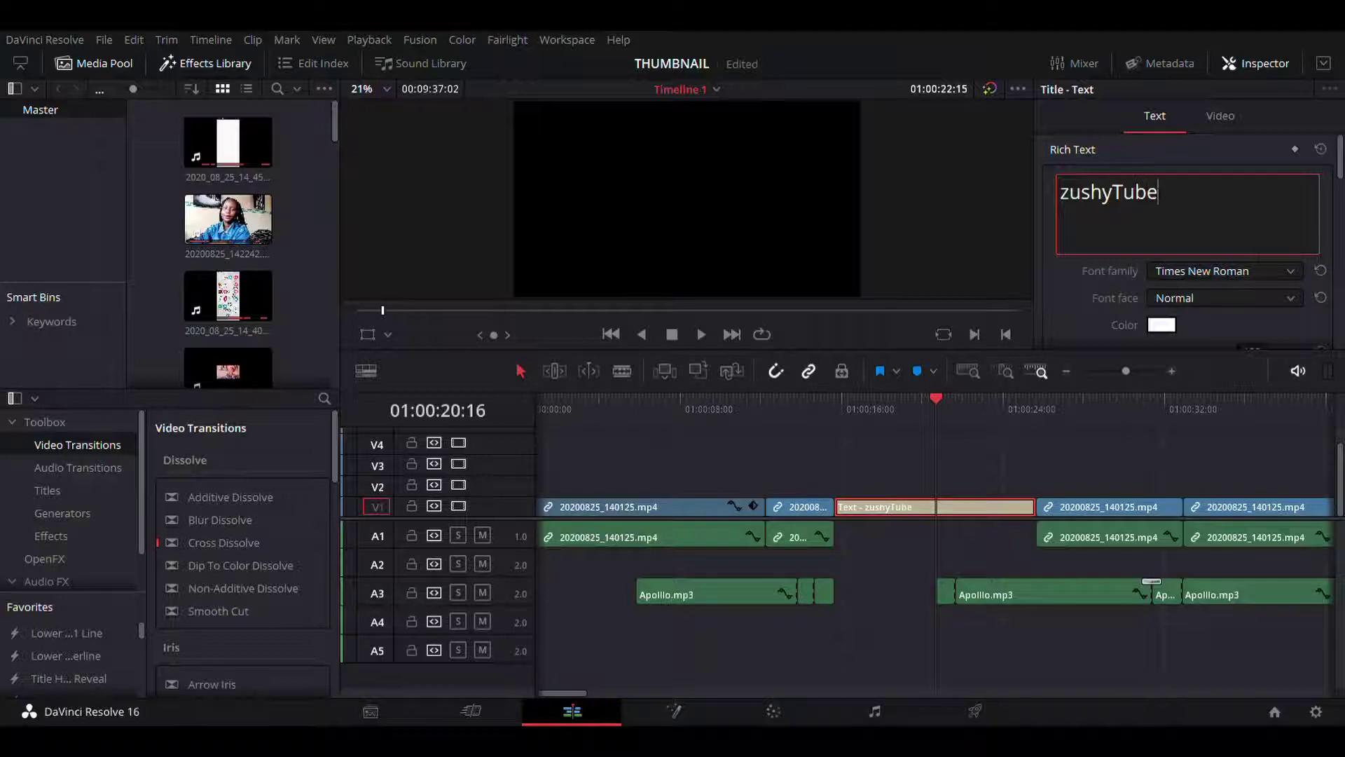
# Step: Set the title's font to Tahoma Bold and increase its size and tracking
pyautogui.click(1169, 253)
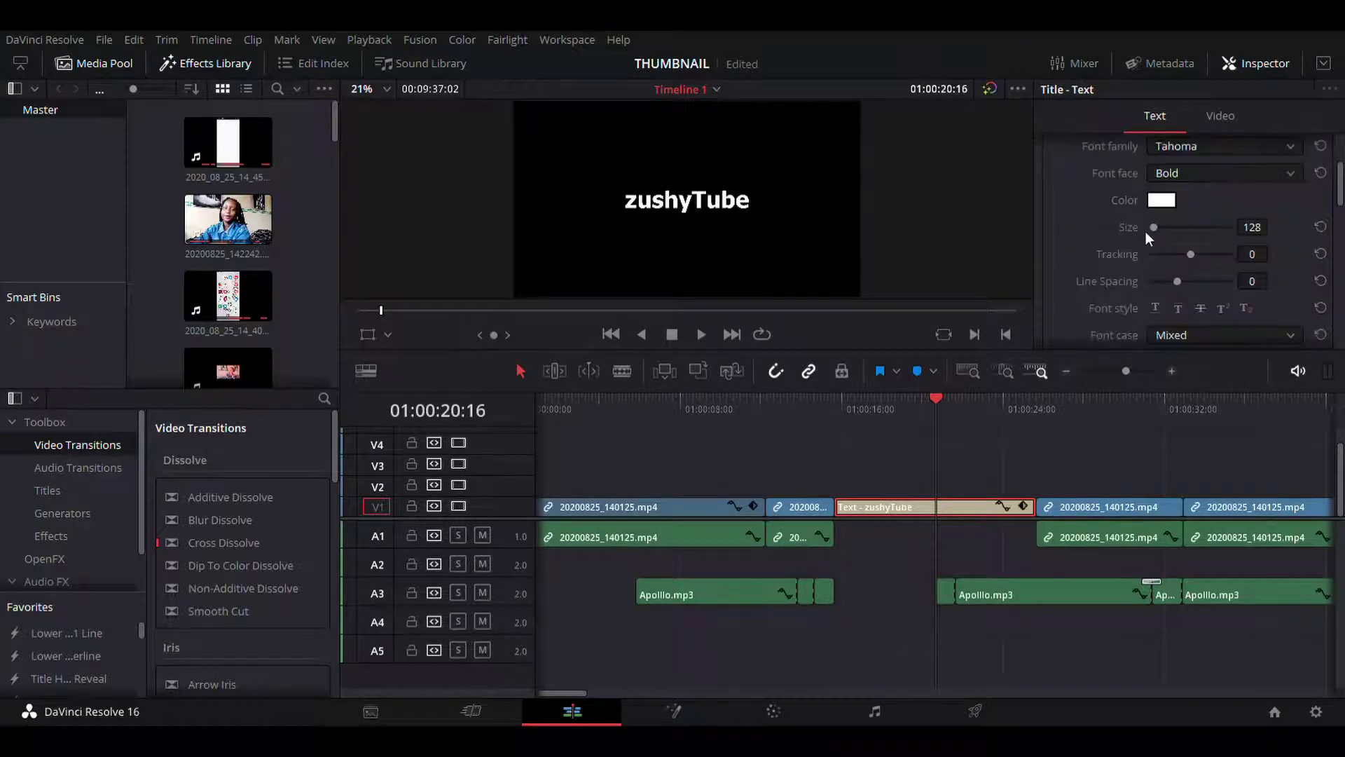
pyautogui.moveTo(1152, 227)
pyautogui.mouseDown()
pyautogui.moveTo(1169, 225)
pyautogui.moveTo(1156, 227)
pyautogui.mouseUp()
pyautogui.moveTo(1191, 254); pyautogui.dragTo(1196, 251)
# Step: Give the title a cyan background with outline width 0, width 1.030, height 2.000, corner radius 0.475 and opacity 100, and review it along the timeline
pyautogui.scroll(-5, 1195, 251)
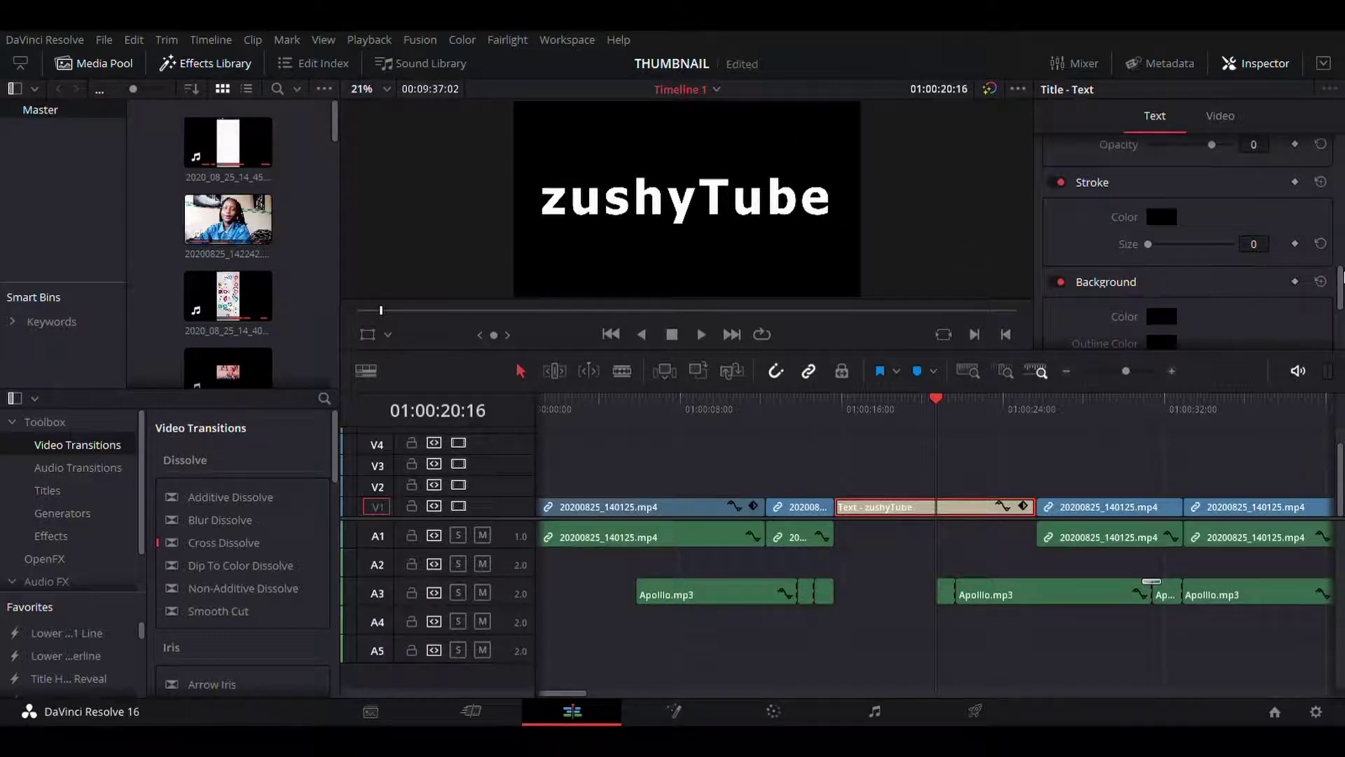
pyautogui.scroll(-3, 1339, 277)
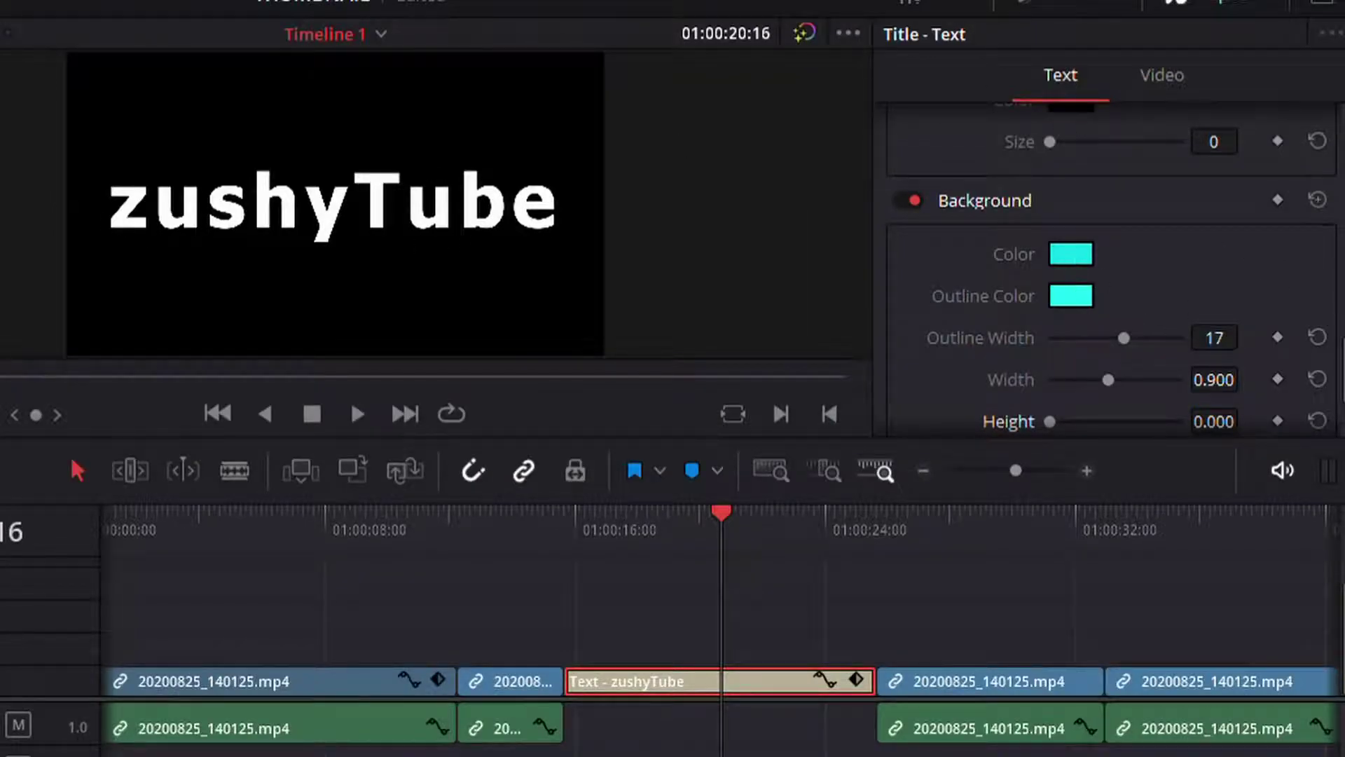
pyautogui.scroll(-1, 1112, 269)
pyautogui.scroll(-4, 1046, 400)
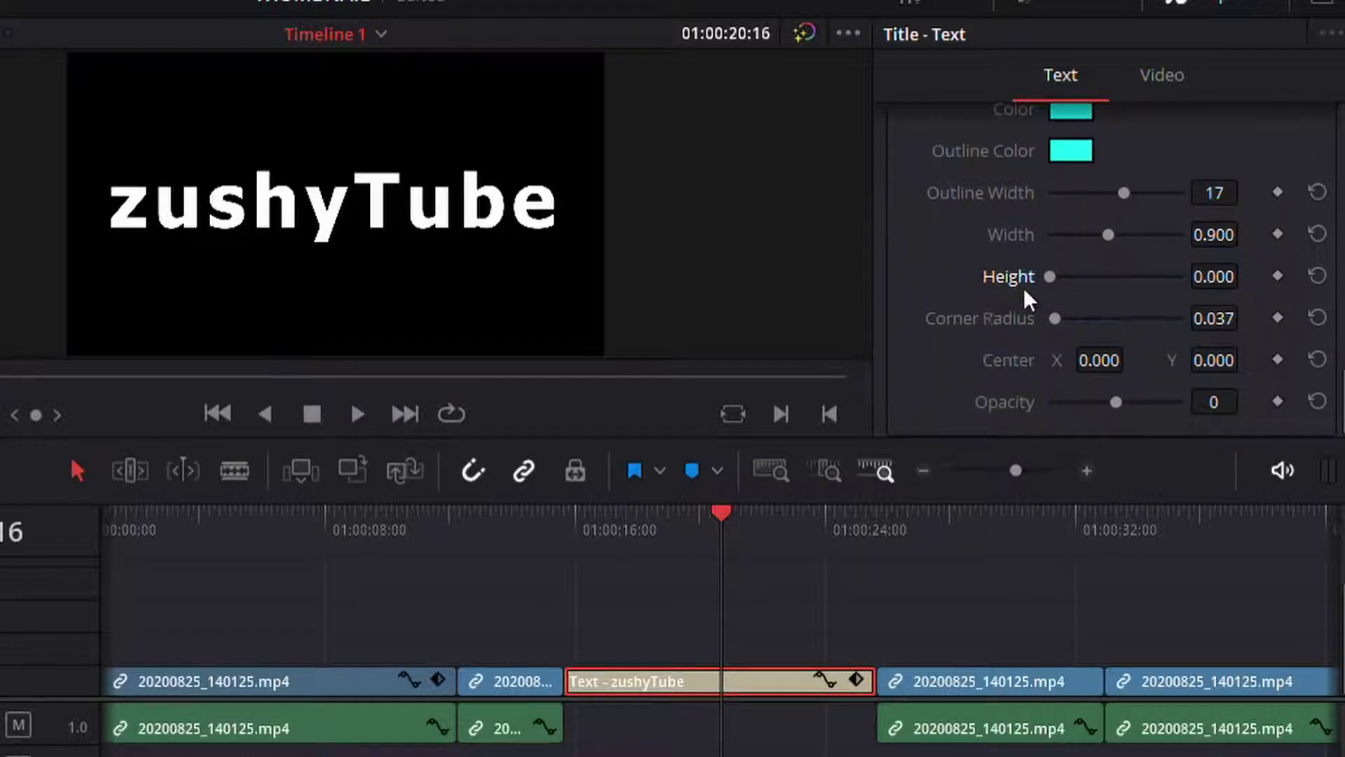
pyautogui.moveTo(1051, 276); pyautogui.dragTo(1112, 275)
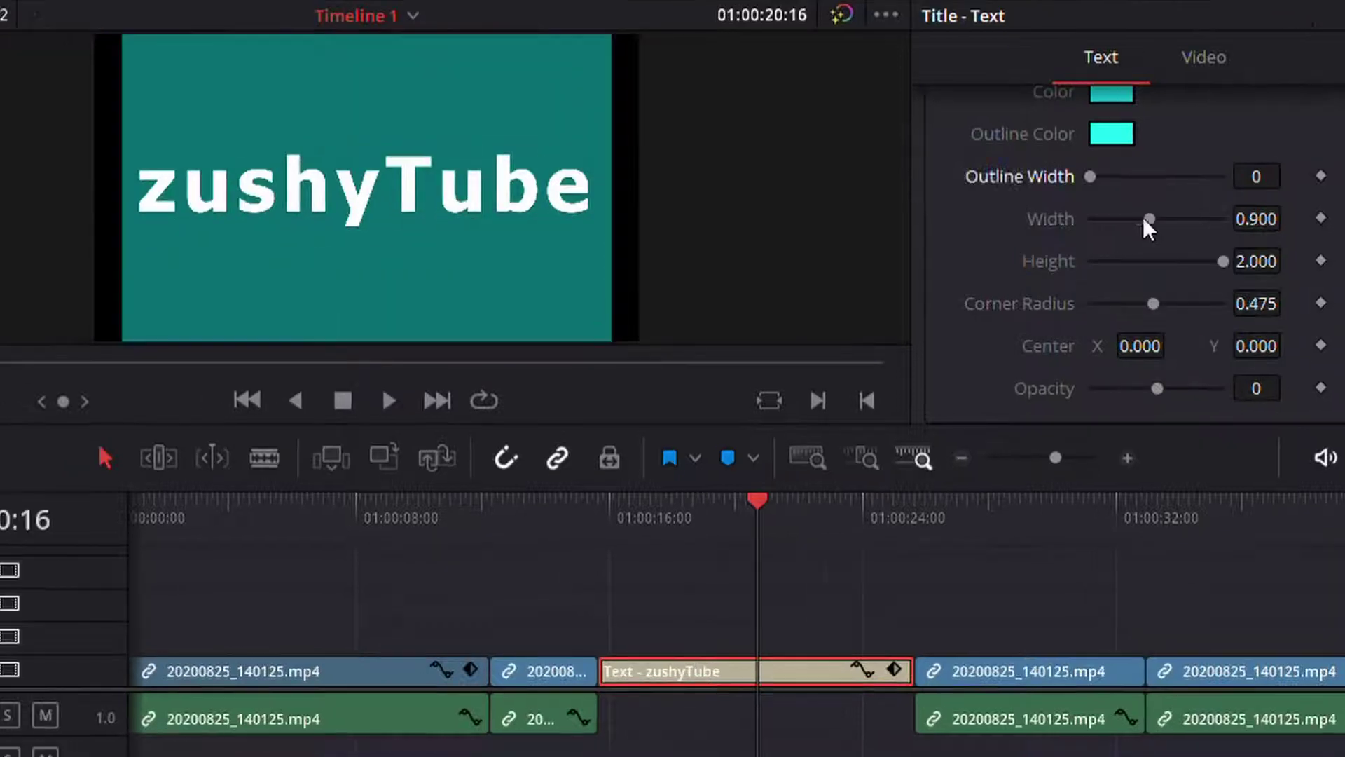
pyautogui.moveTo(1101, 233); pyautogui.dragTo(1117, 232)
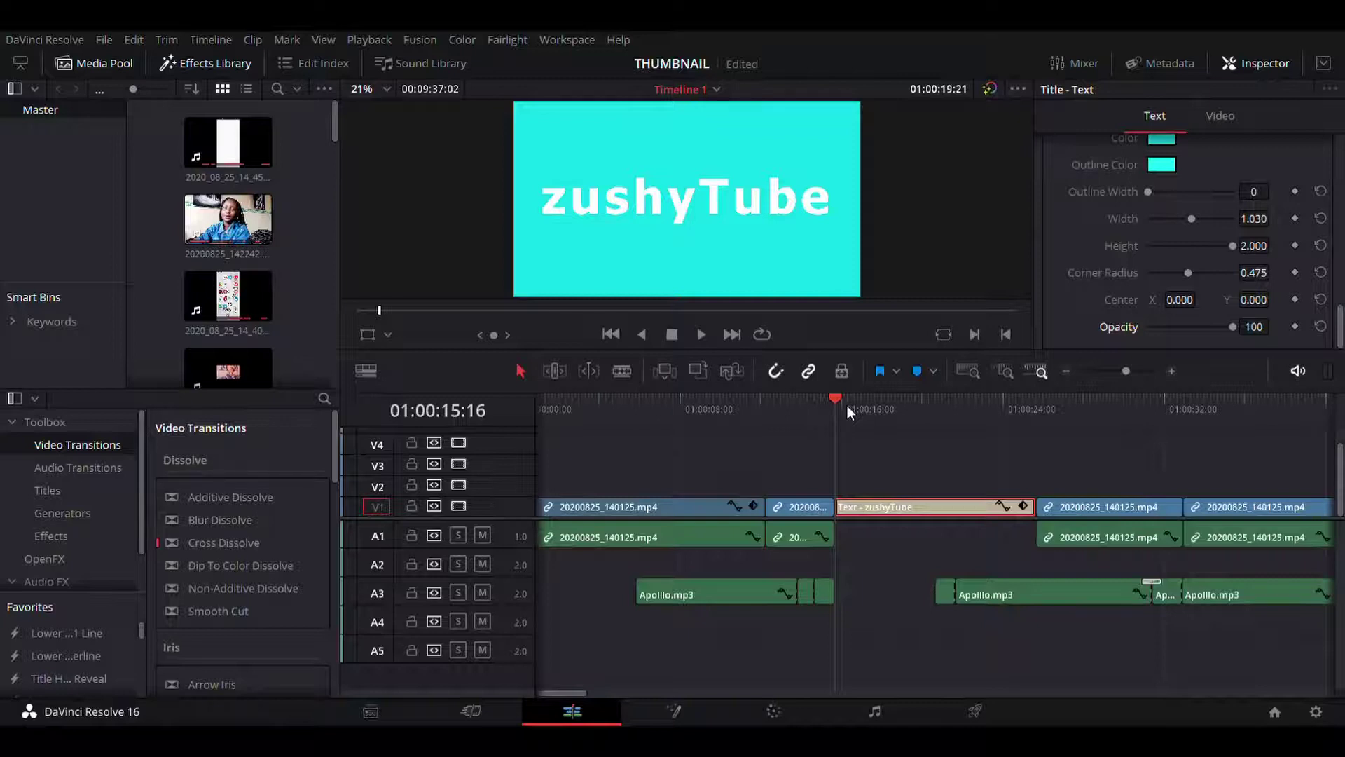
pyautogui.moveTo(847, 405); pyautogui.dragTo(957, 431)
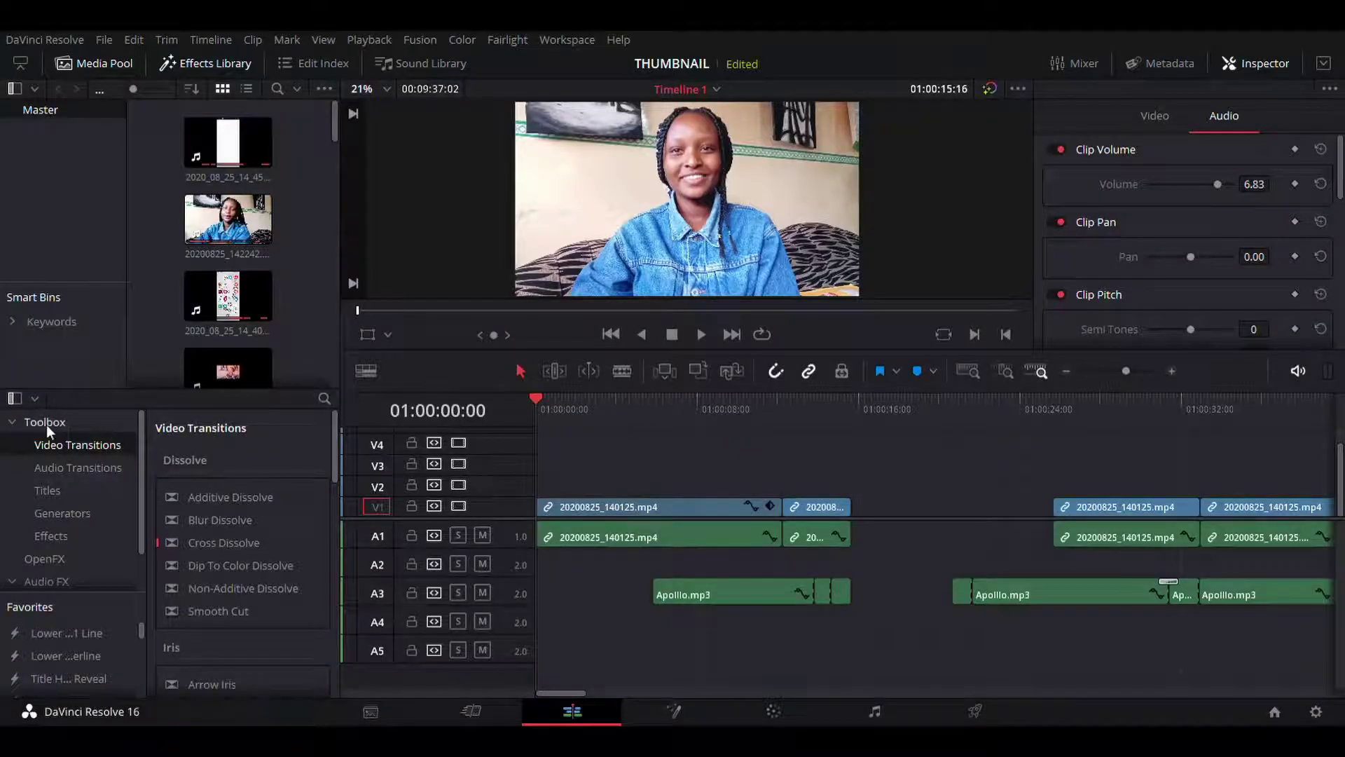
# Step: Place a Fusion Composition effect on V1 in the empty gap directly after the second clip
pyautogui.click(52, 535)
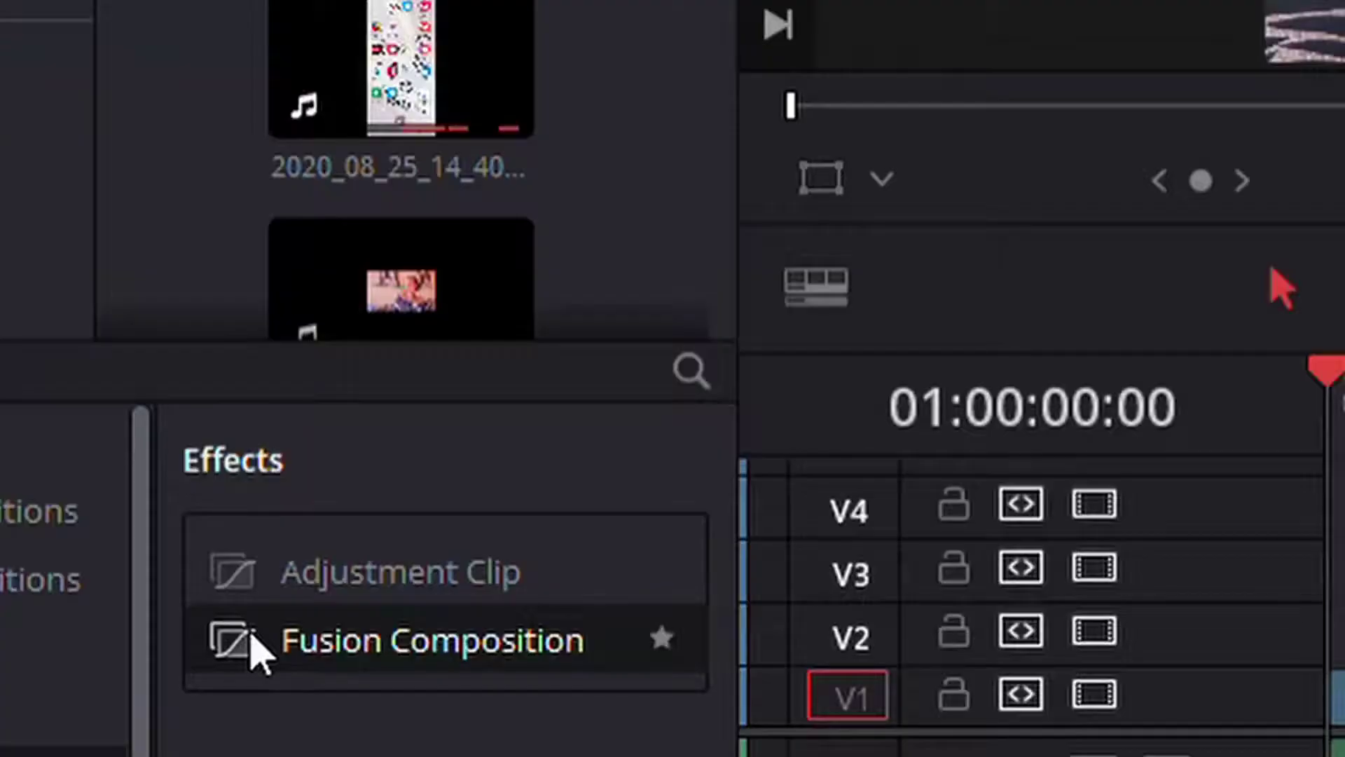
pyautogui.moveTo(251, 634); pyautogui.dragTo(1344, 728)
pyautogui.moveTo(867, 508); pyautogui.dragTo(855, 506)
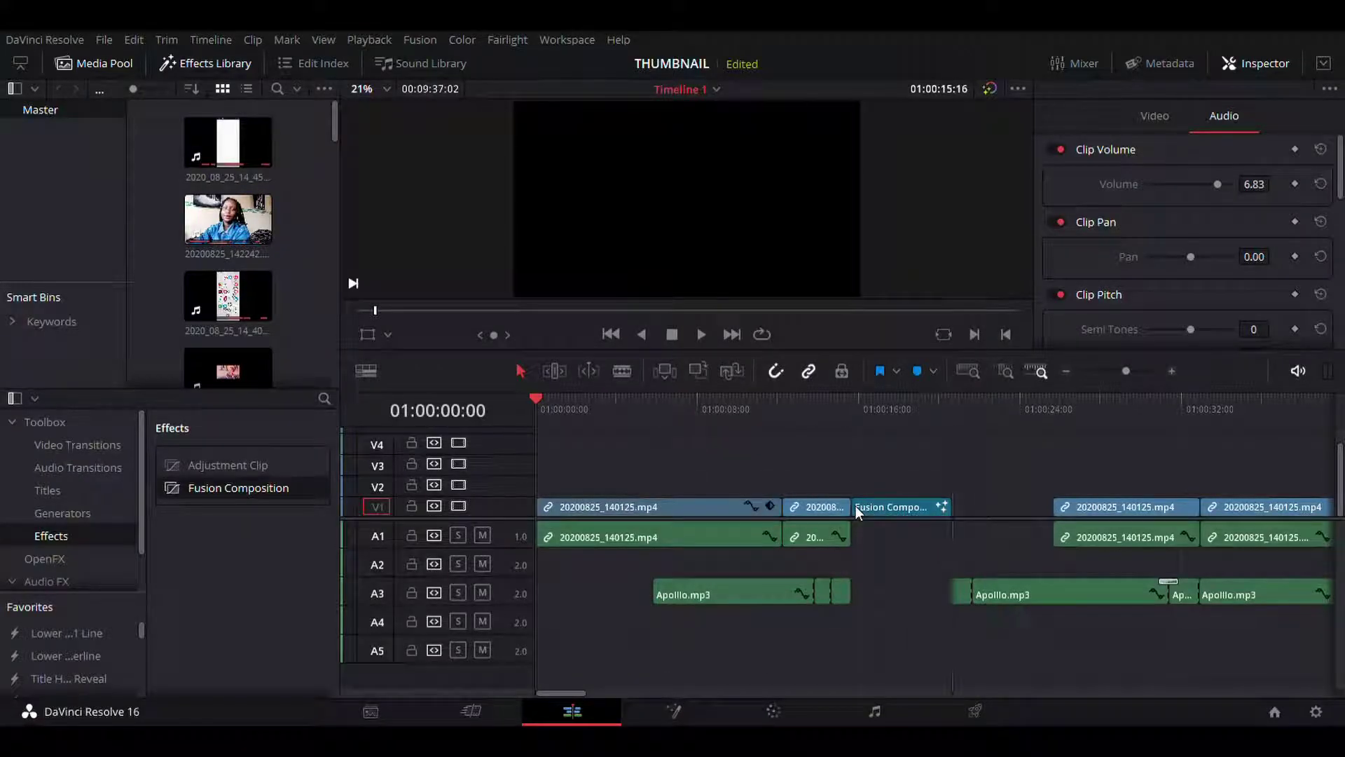
# Step: On the Fusion page, add a Background node and connect its output to MediaOut1
pyautogui.click(673, 709)
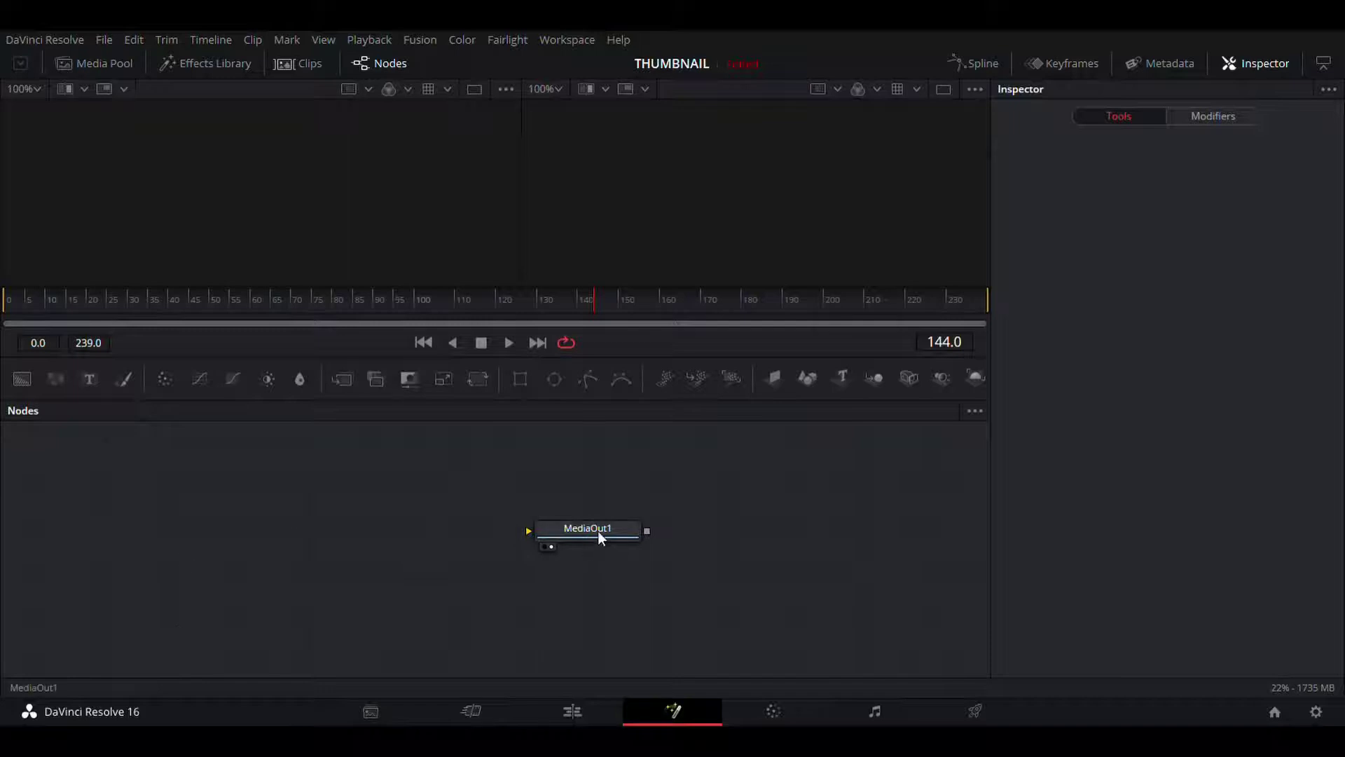
pyautogui.moveTo(625, 528); pyautogui.dragTo(553, 511)
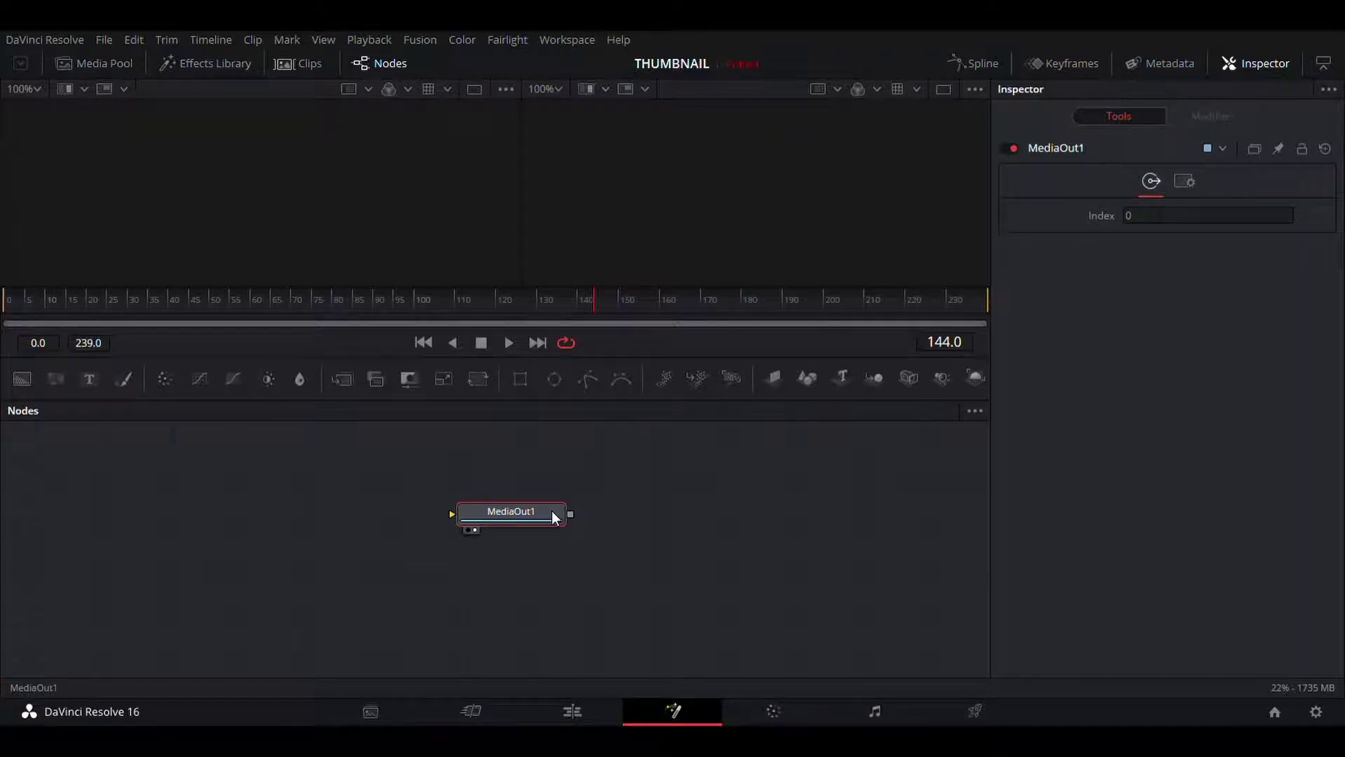
pyautogui.moveTo(21, 382); pyautogui.dragTo(248, 540)
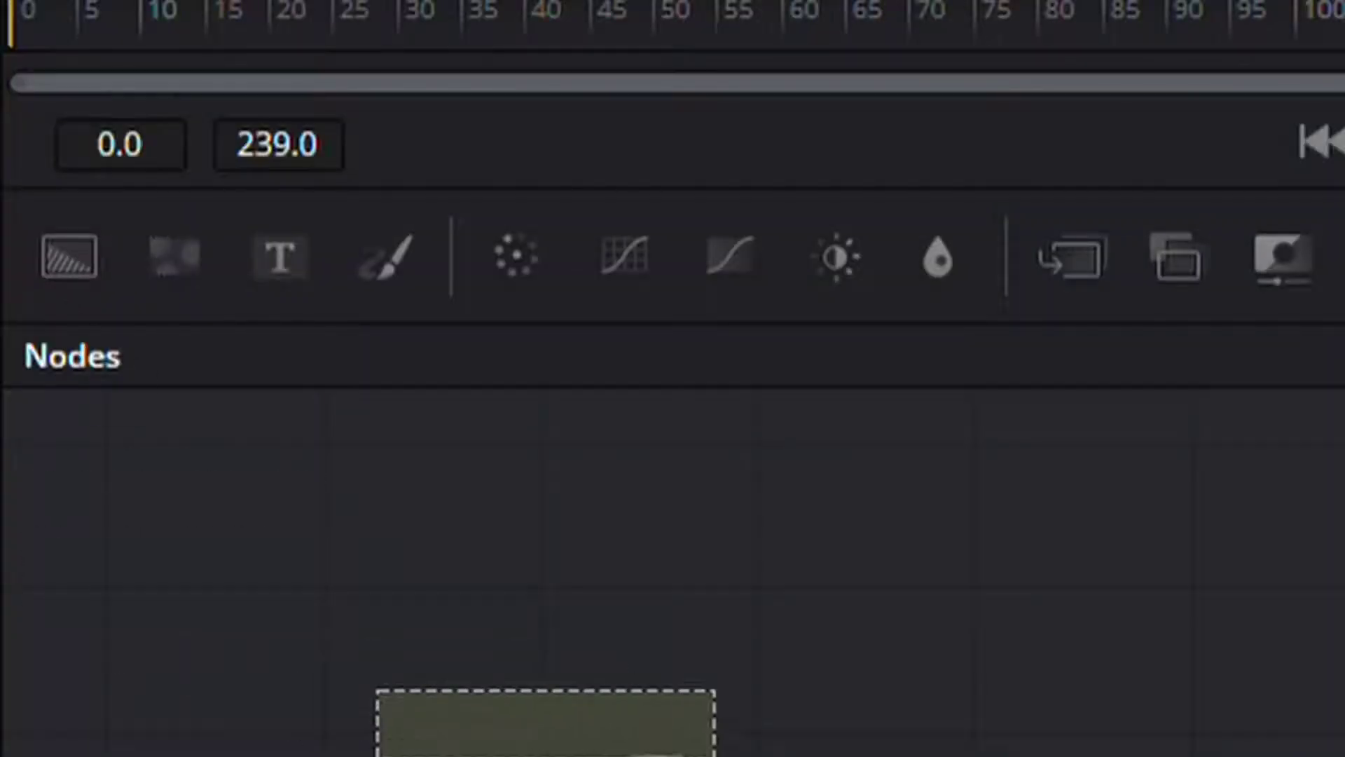
pyautogui.moveTo(774, 746); pyautogui.dragTo(748, 731)
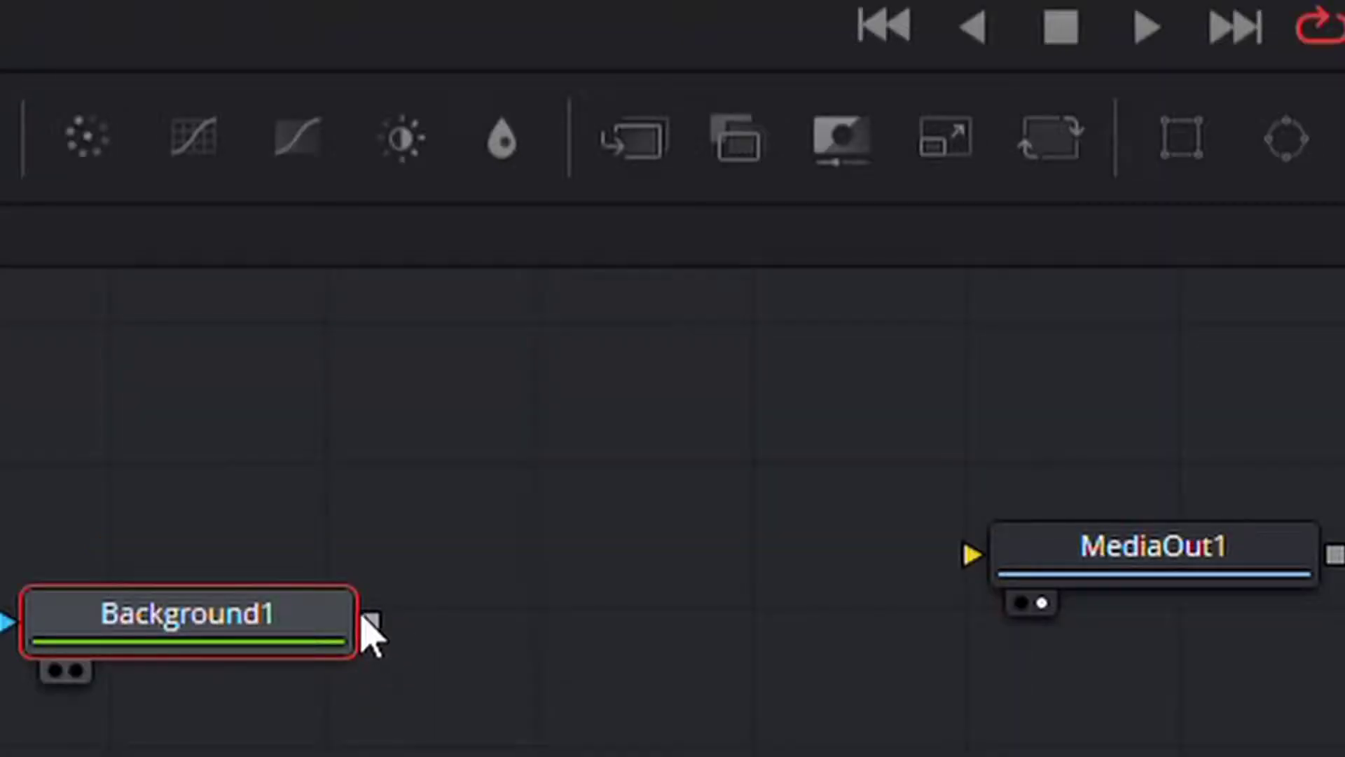
pyautogui.moveTo(367, 617); pyautogui.dragTo(1158, 565)
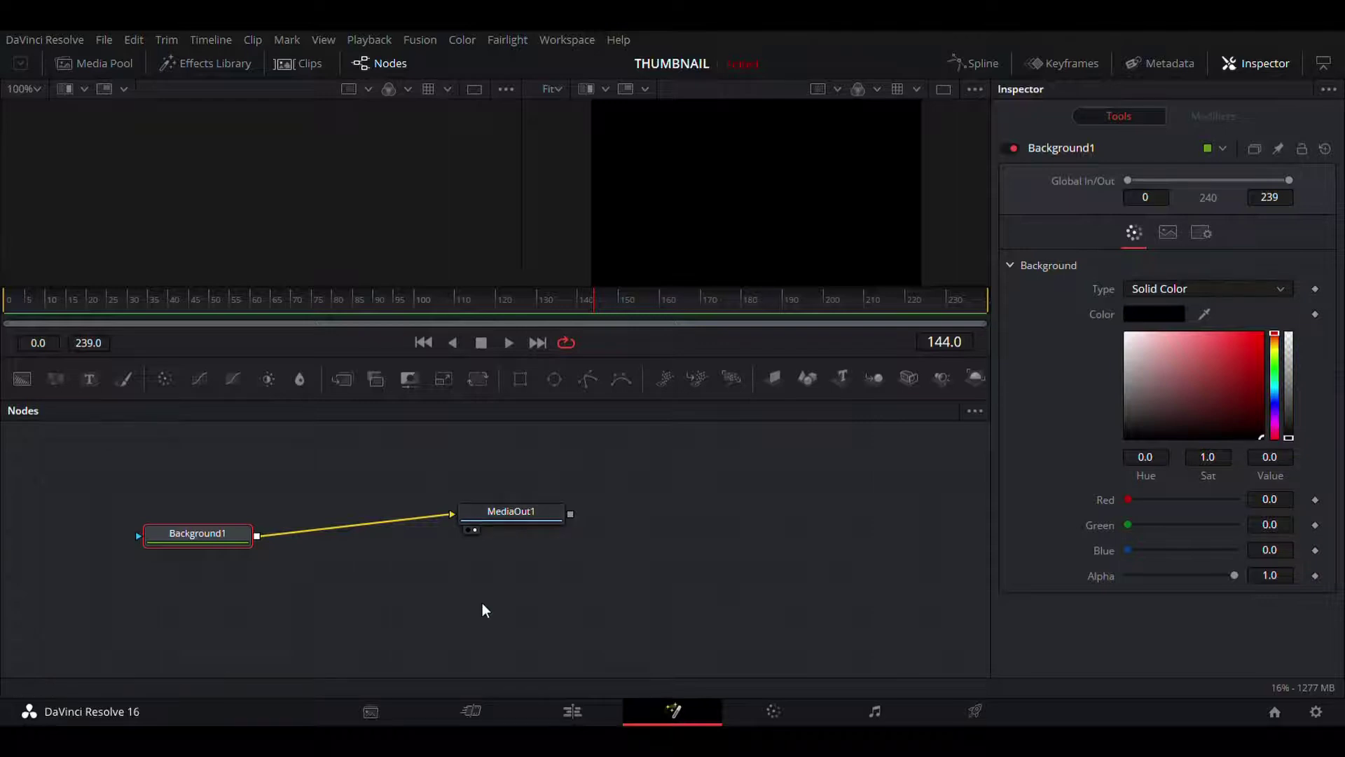
# Step: Undo the link between Background1 and MediaOut1, reconnect the nodes, and undo and redo that connection
pyautogui.hotkey('ctrl', 'z')
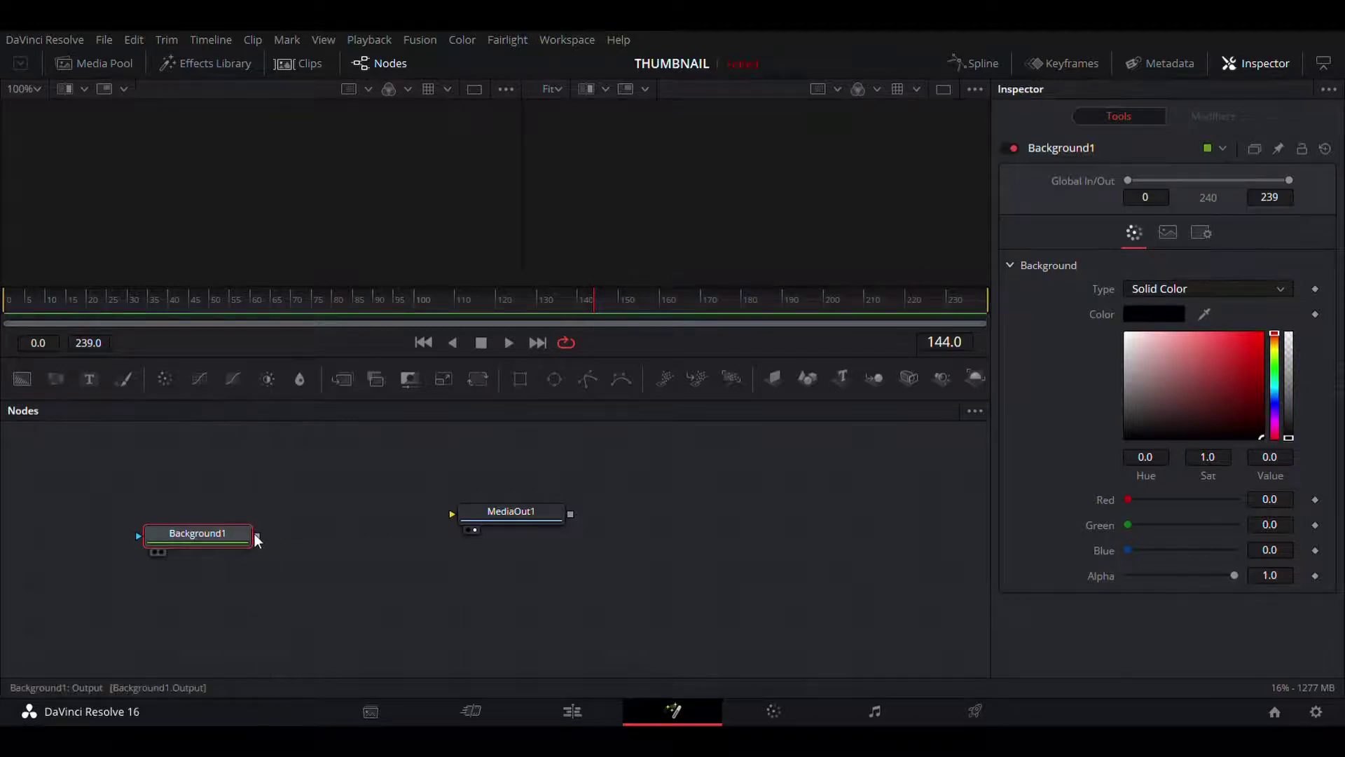
pyautogui.moveTo(255, 534); pyautogui.dragTo(498, 529)
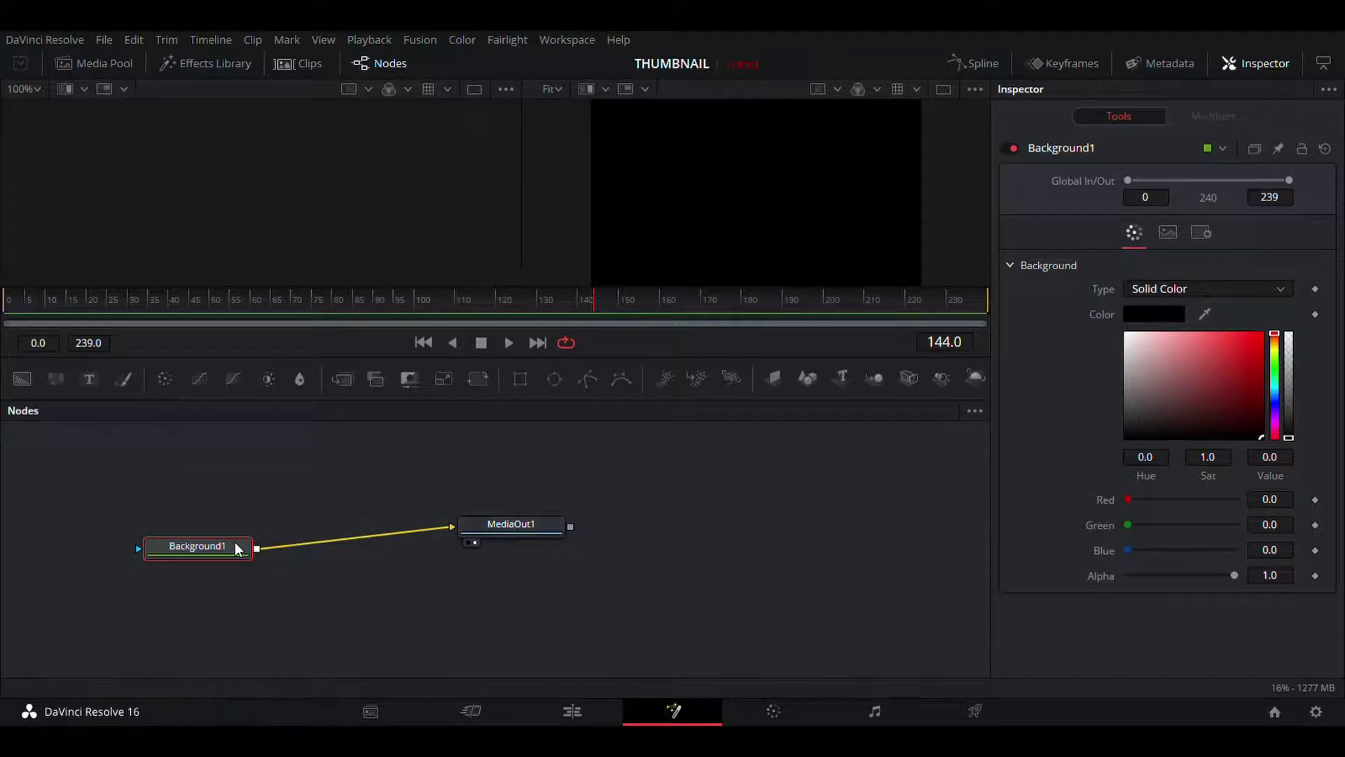
pyautogui.hotkey('ctrl', 'z')
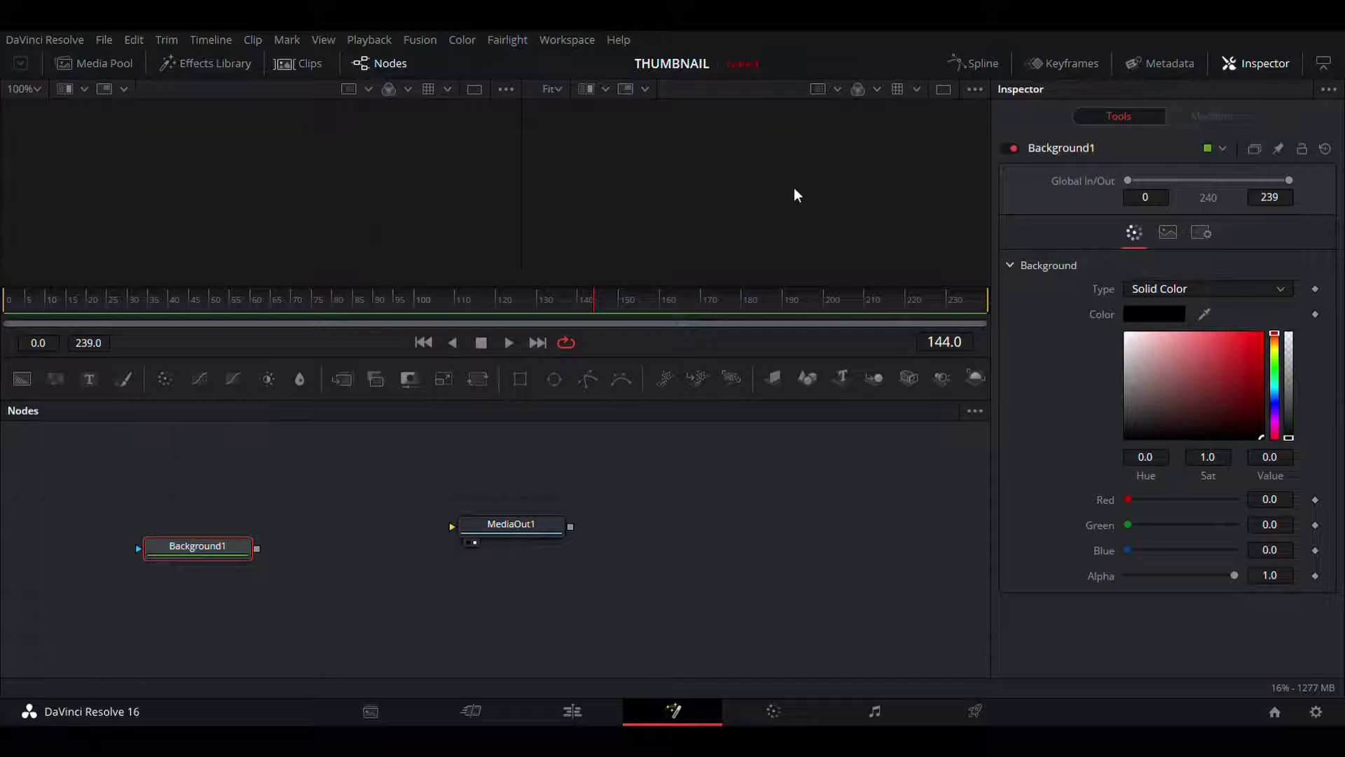
pyautogui.hotkey('ctrl', 'shift', 'z')
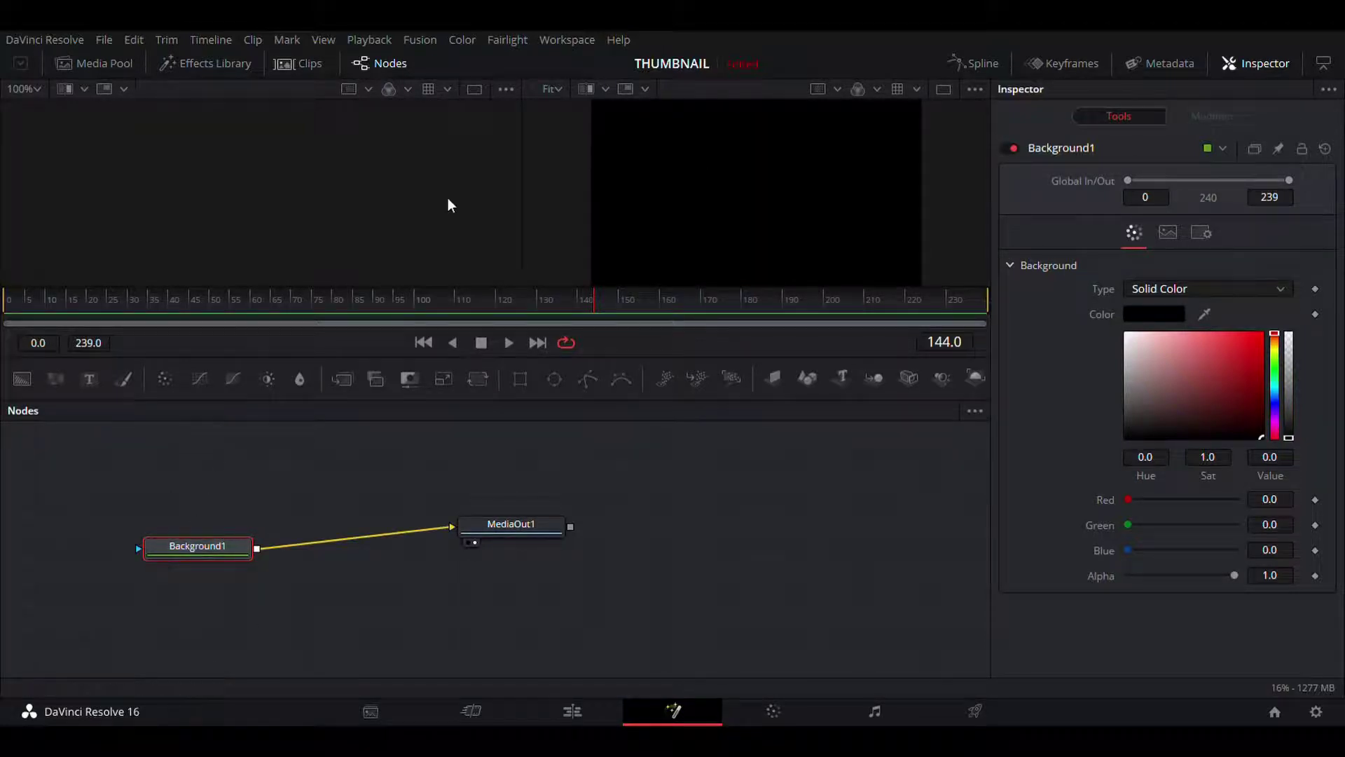
# Step: Set Background1's solid color to light blue with hue 0.536, saturation 0.753 and value 0.929
pyautogui.click(1262, 64)
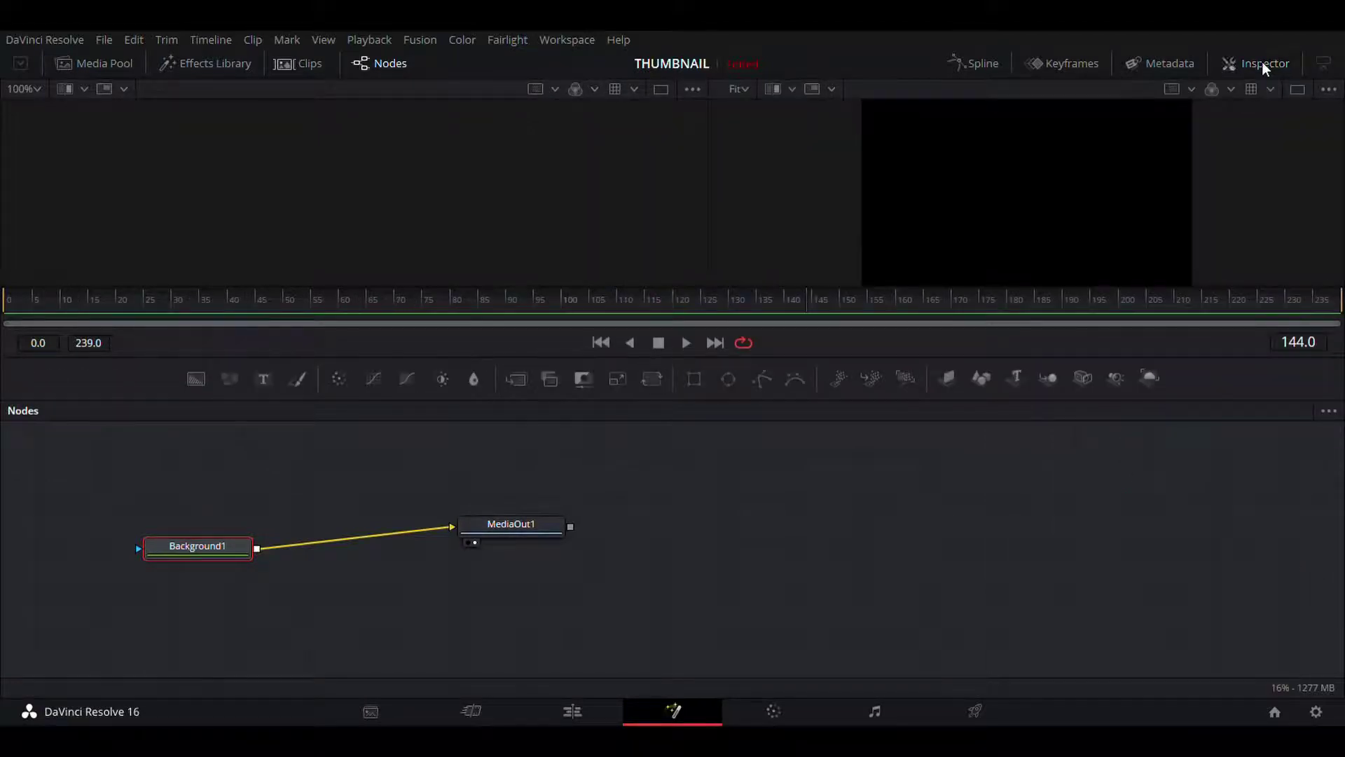
pyautogui.click(1262, 62)
pyautogui.click(1263, 62)
pyautogui.click(1263, 61)
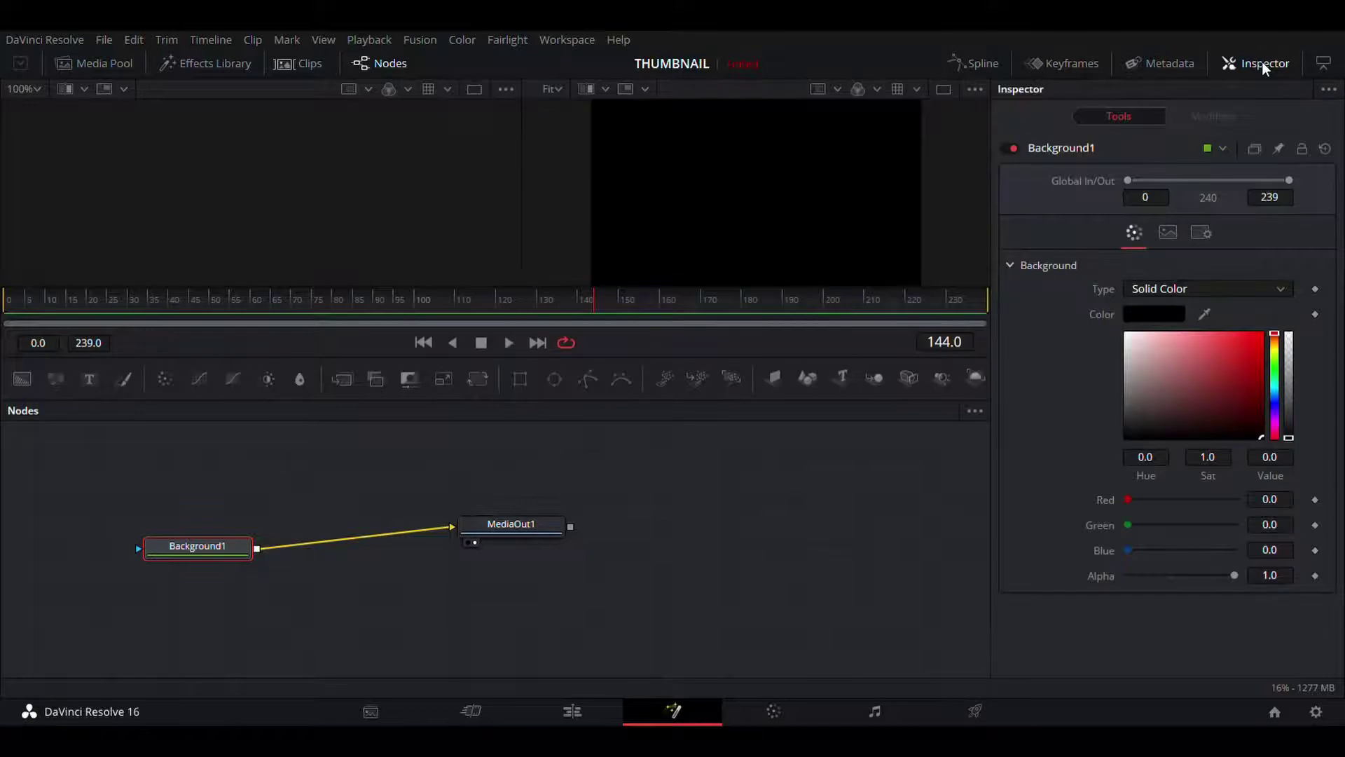
pyautogui.click(1263, 355)
pyautogui.moveTo(1257, 348)
pyautogui.mouseDown()
pyautogui.moveTo(1160, 417)
pyautogui.moveTo(1144, 340)
pyautogui.moveTo(1168, 351)
pyautogui.moveTo(1131, 337)
pyautogui.moveTo(1149, 358)
pyautogui.moveTo(1138, 355)
pyautogui.mouseUp()
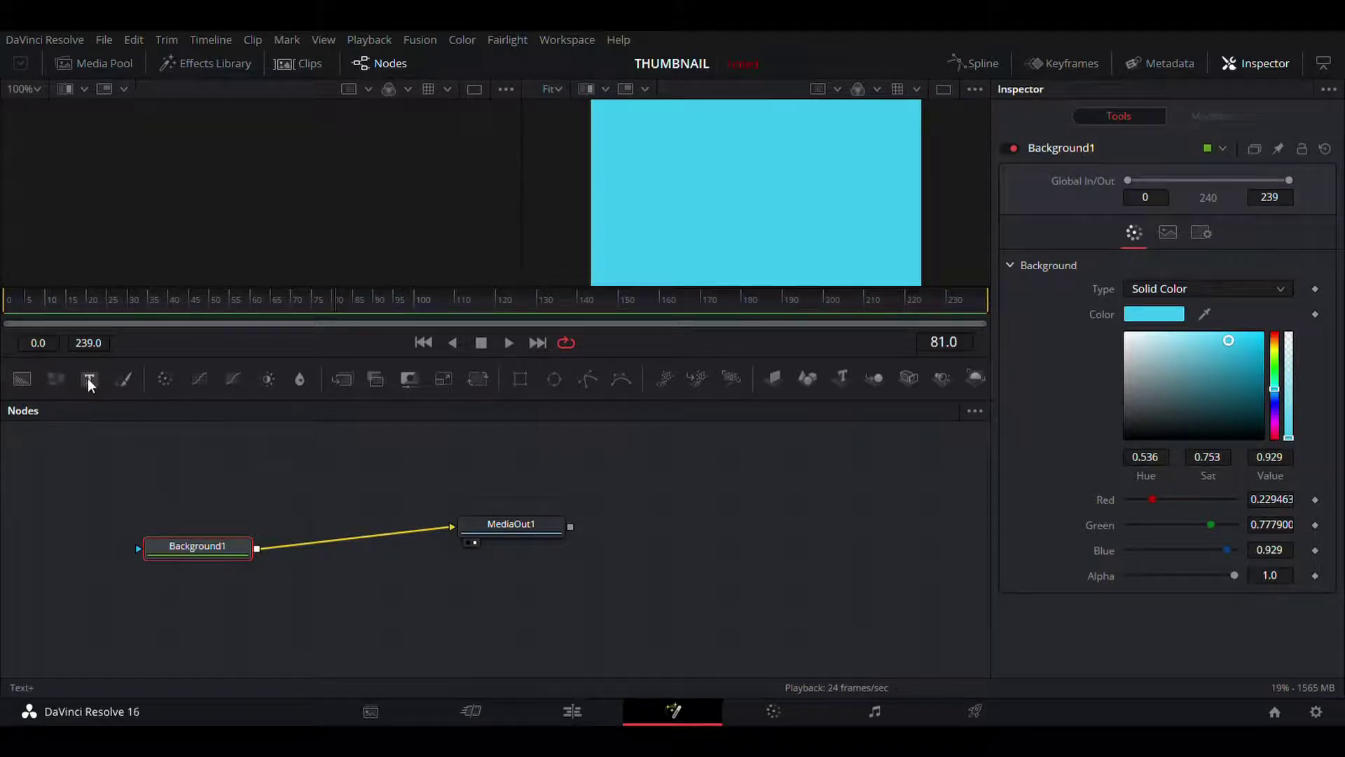
# Step: Add a Text+ node, merge it over Background1 ahead of MediaOut1, and select the text node
pyautogui.moveTo(88, 384); pyautogui.dragTo(77, 502)
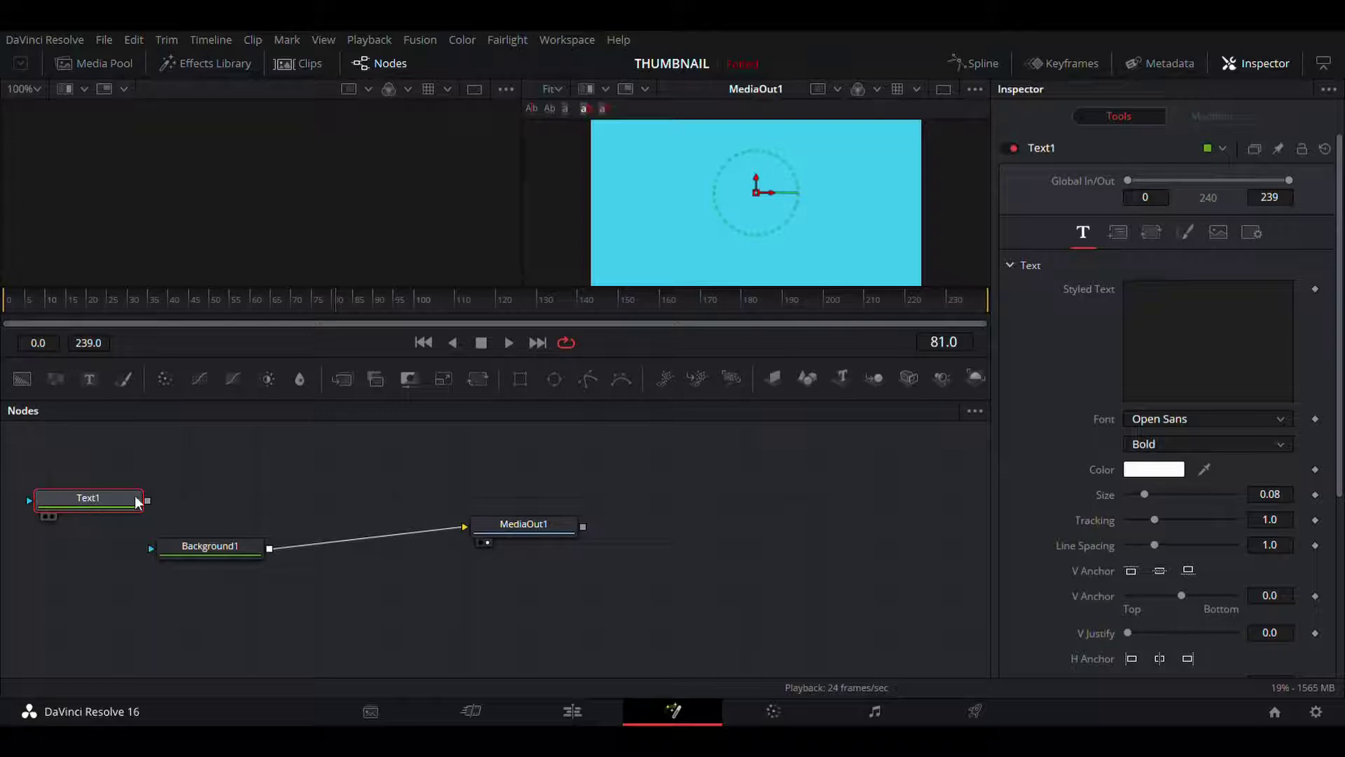
pyautogui.moveTo(148, 502); pyautogui.dragTo(206, 462)
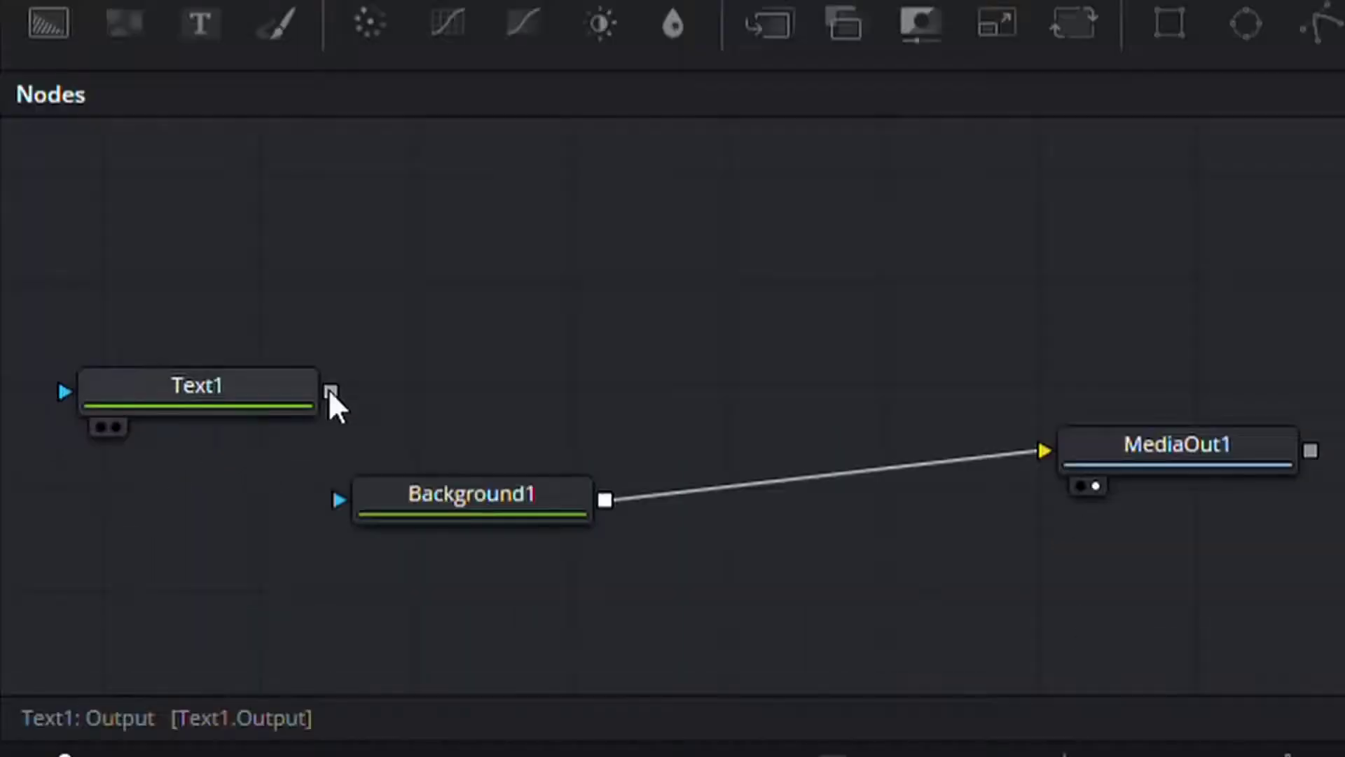
pyautogui.moveTo(328, 389); pyautogui.dragTo(604, 495)
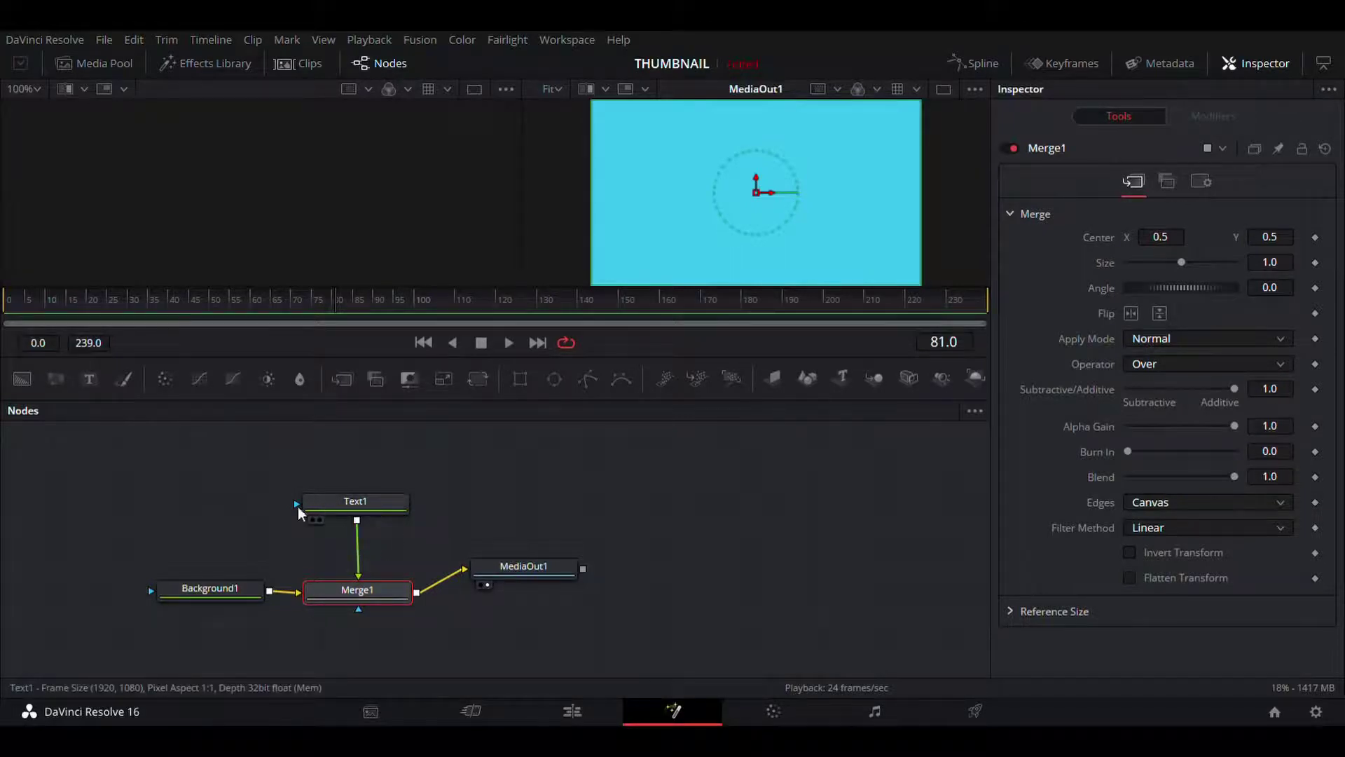
pyautogui.click(382, 508)
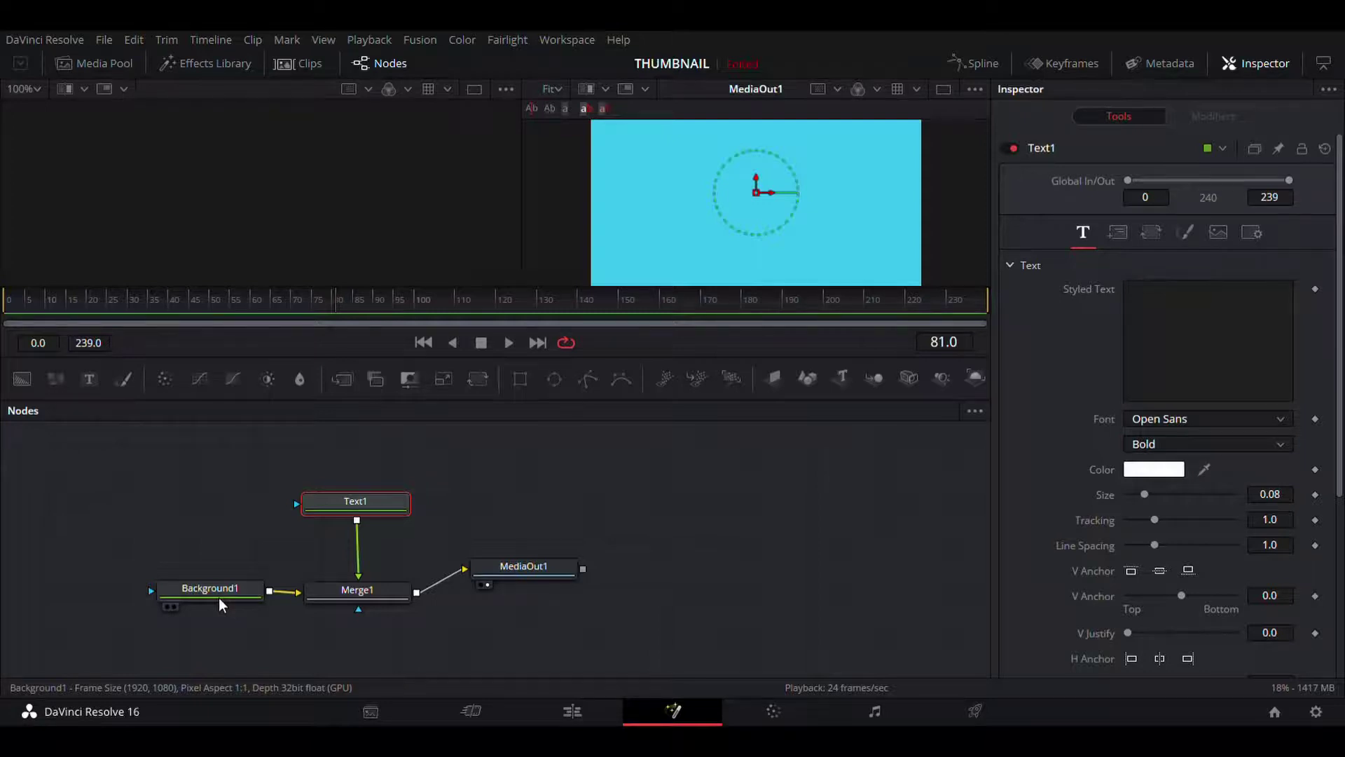
# Step: Set Text1's styled text to zushyTube in Arial Regular with size 0.1339, tracking 1.071 and line spacing 1.732, and preview it
pyautogui.click(1192, 322)
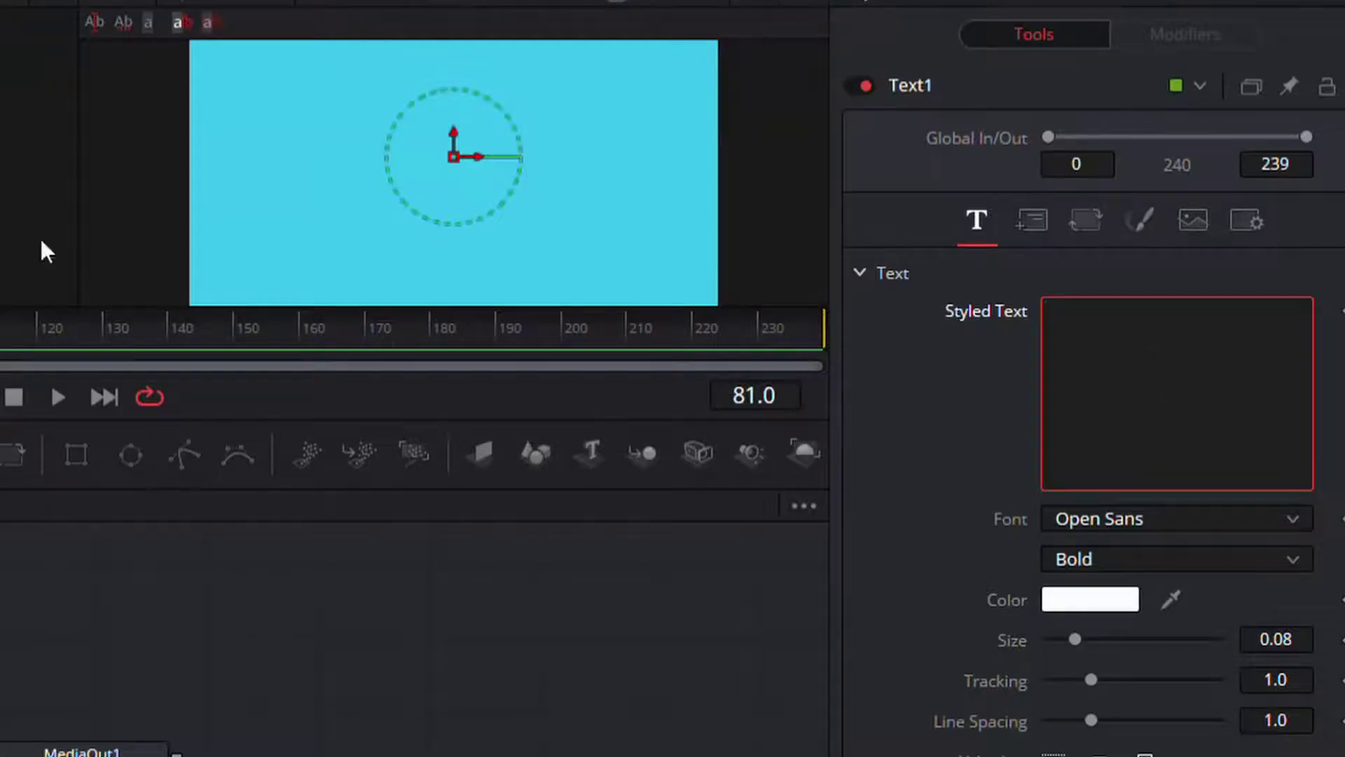
pyautogui.write('z')
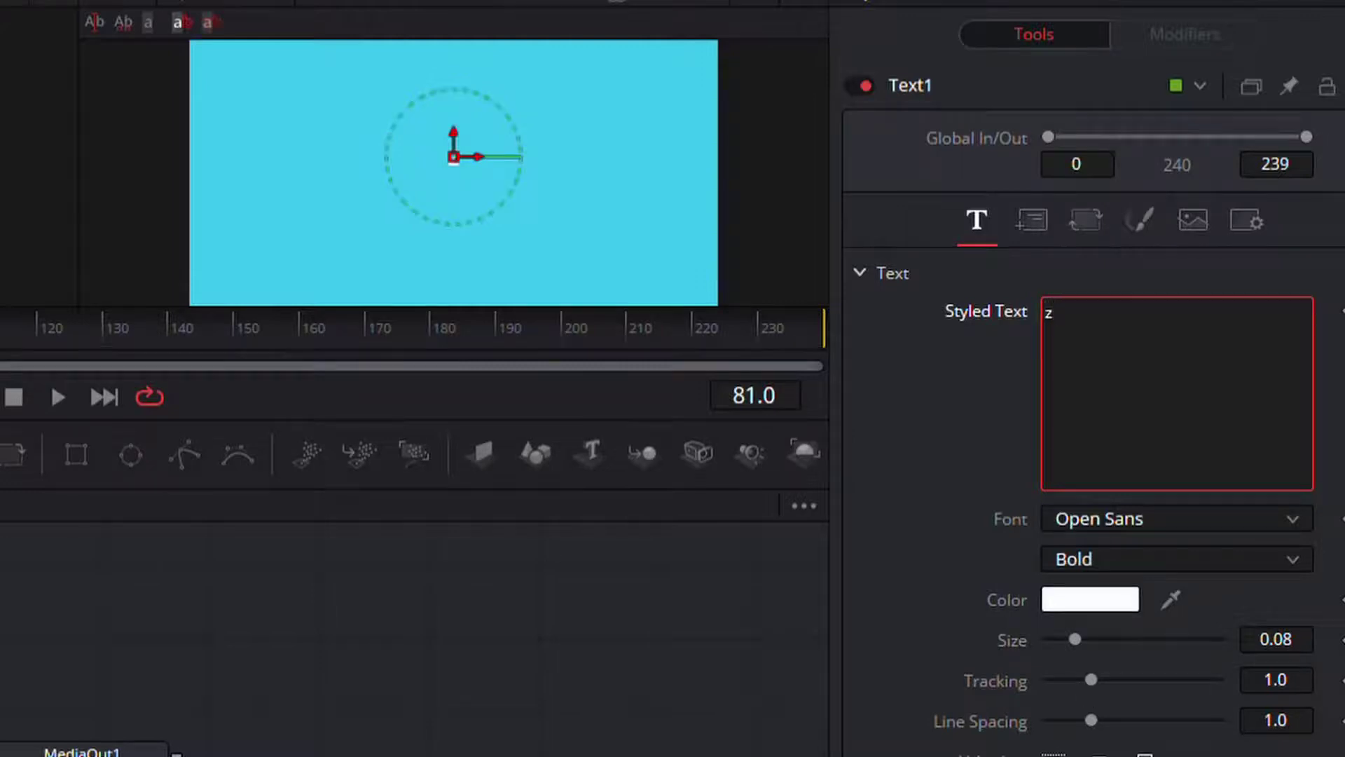
pyautogui.write('ushyT')
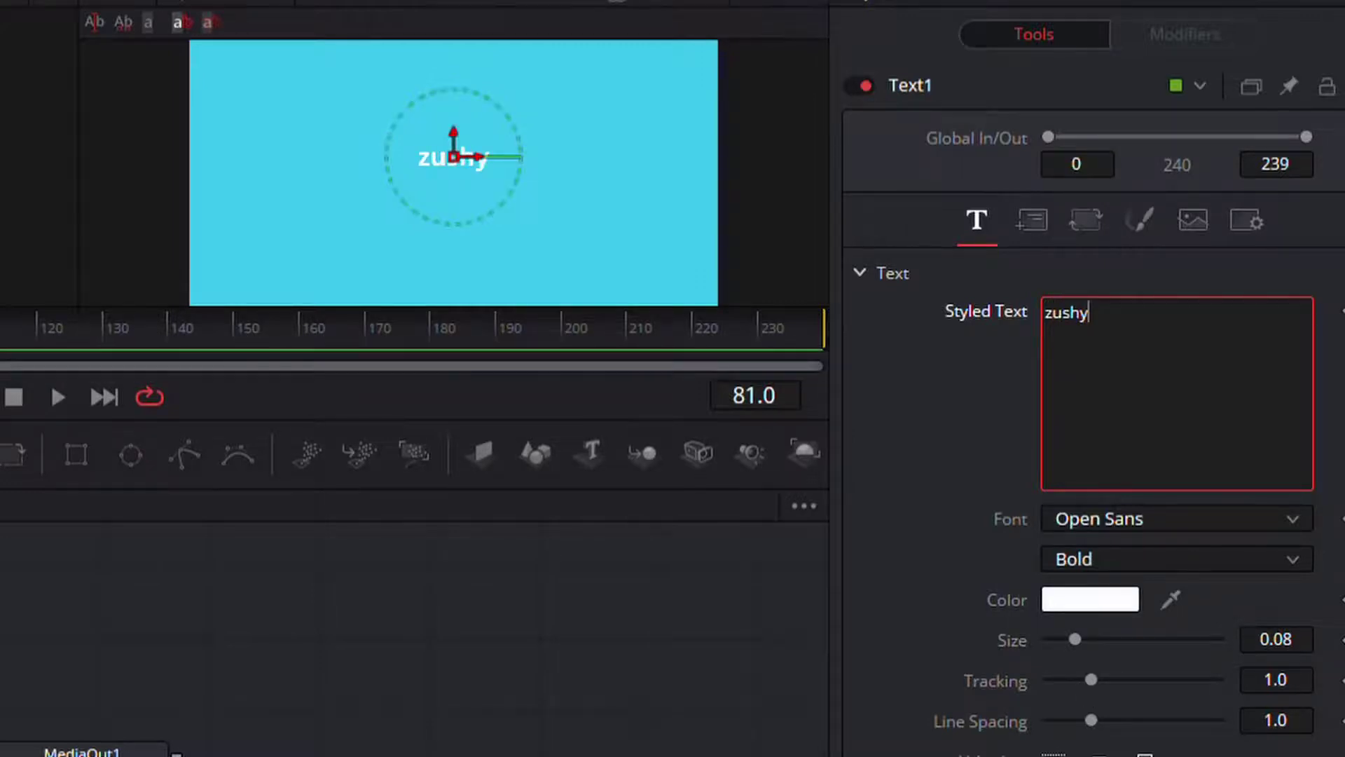
pyautogui.write('ube')
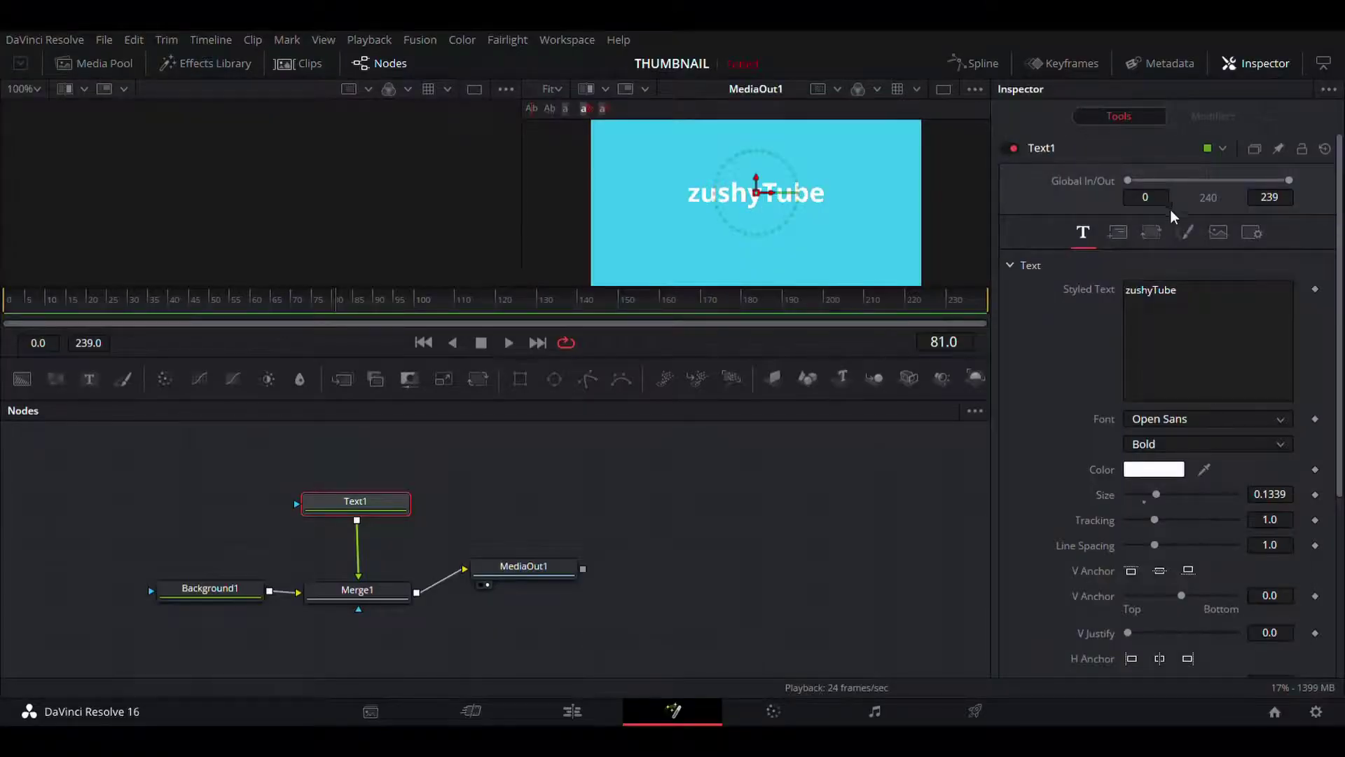
pyautogui.click(1169, 256)
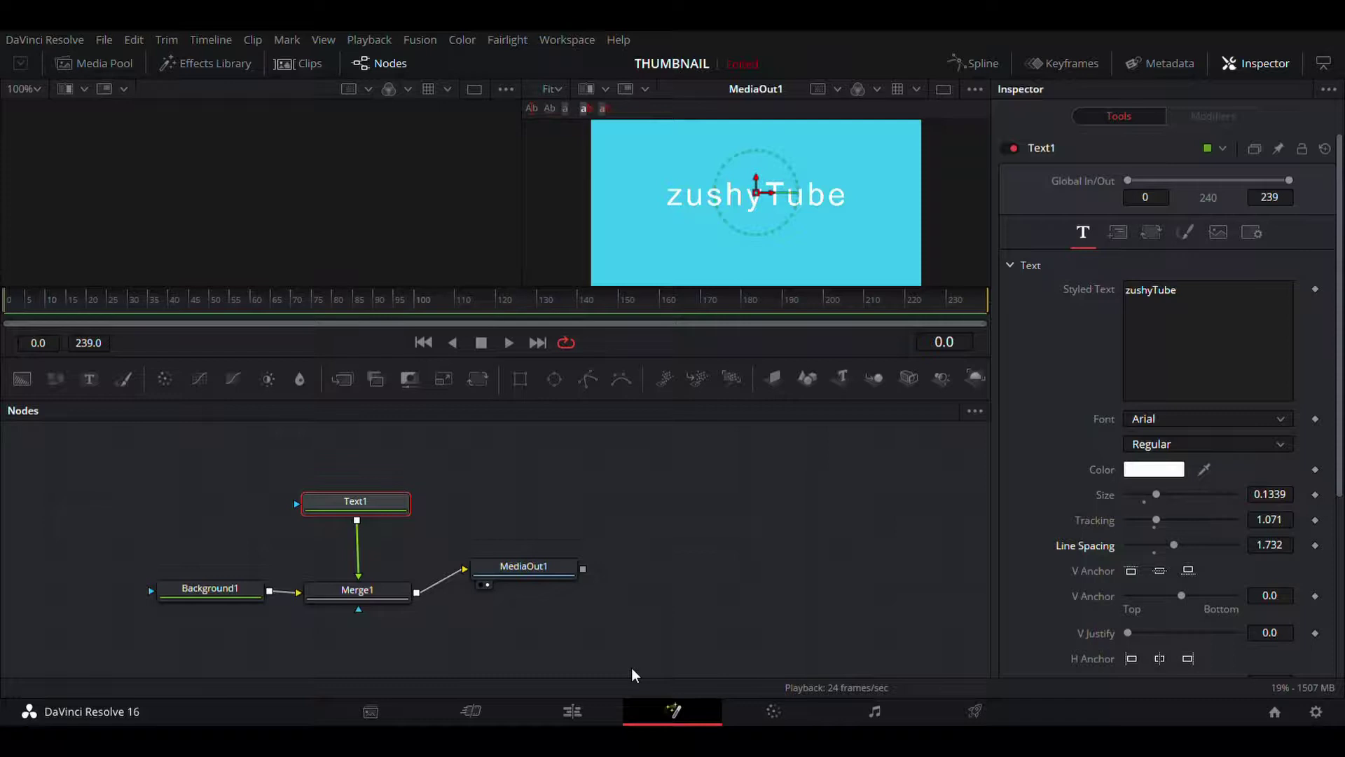
pyautogui.press('space')
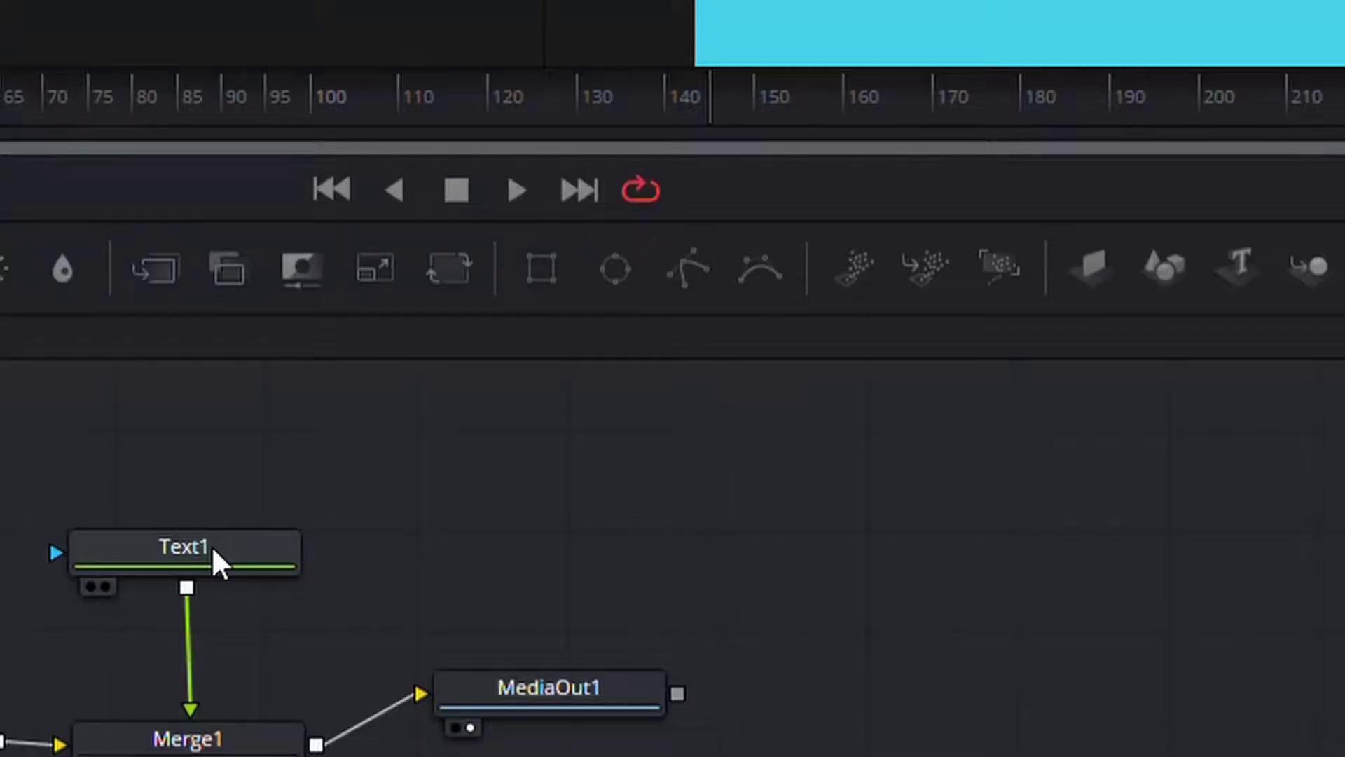
# Step: Mask Text1 with a Rectangle node centered at about X 0.546, Y 0.473, reduce the text size to 0.0945, and return to frame 0
pyautogui.click(213, 561)
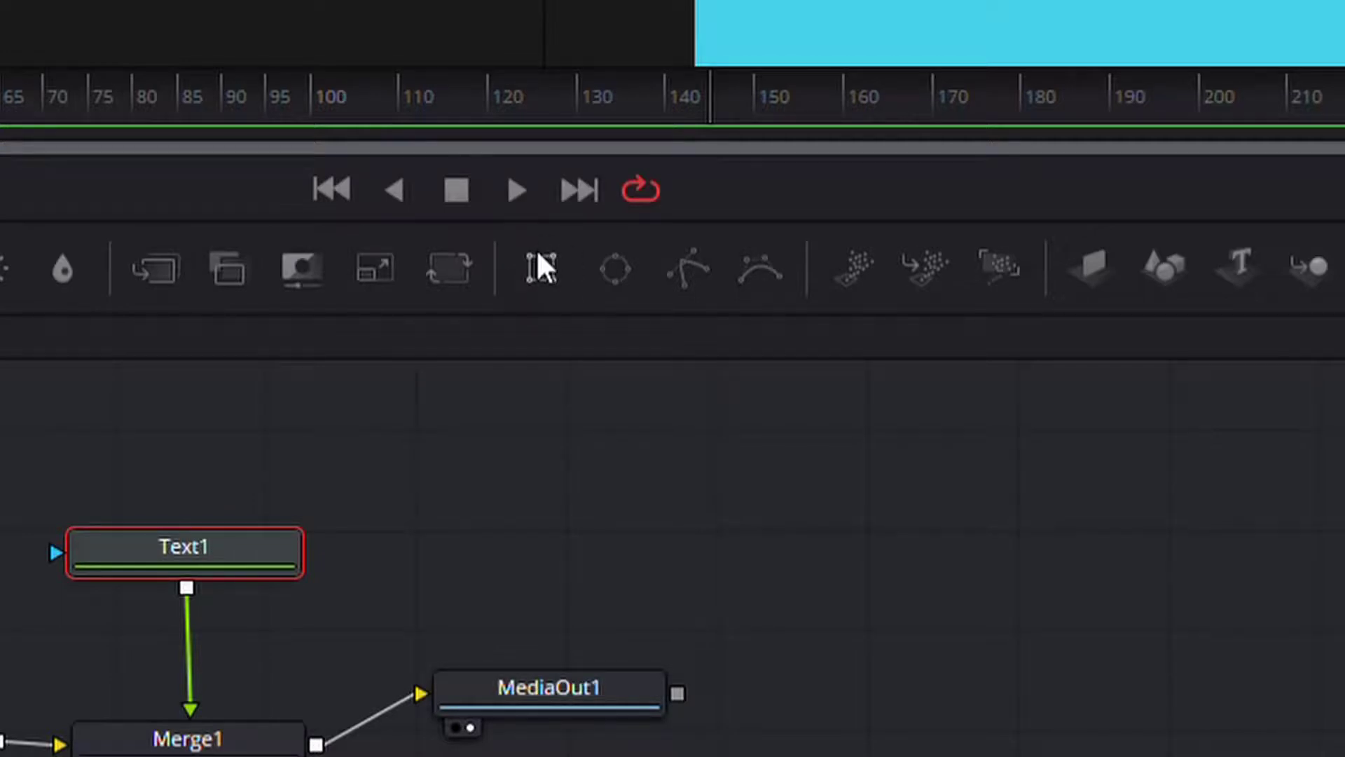
pyautogui.click(541, 269)
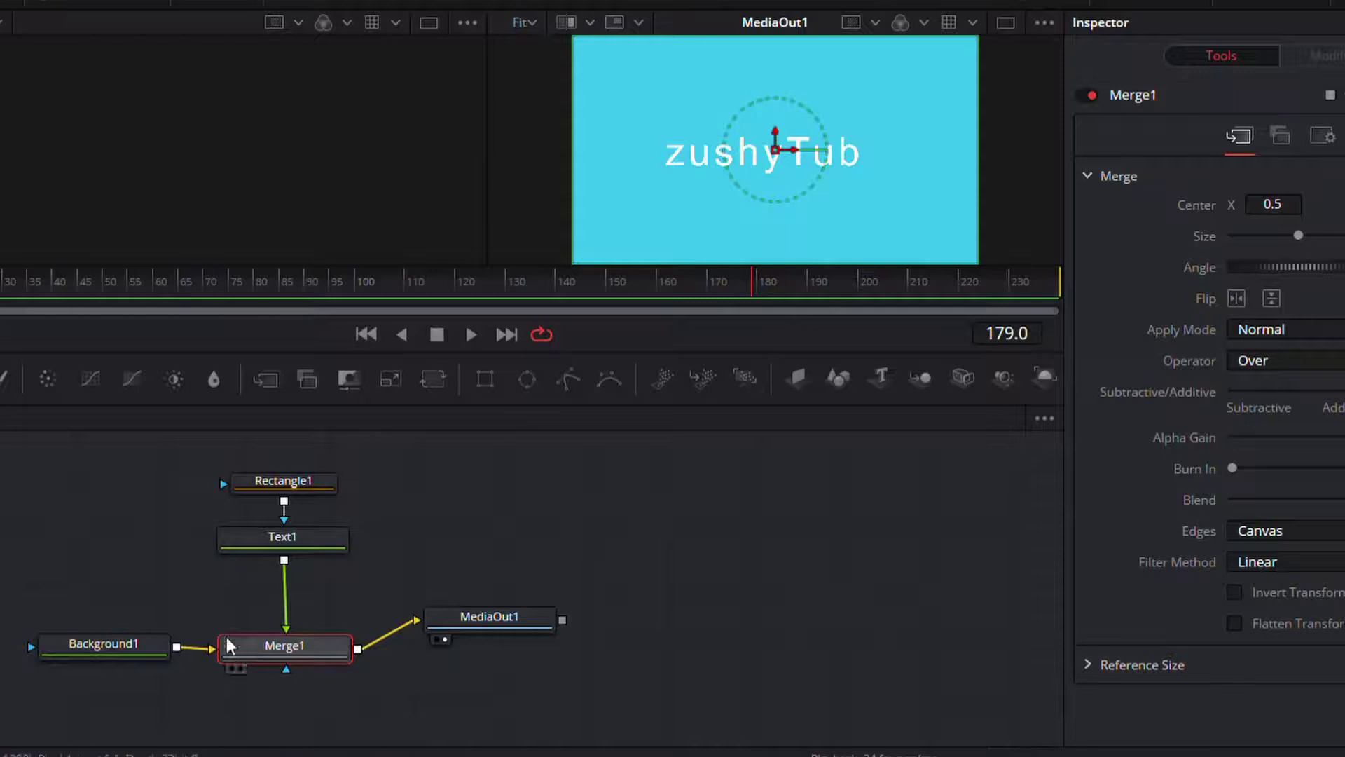
pyautogui.click(284, 480)
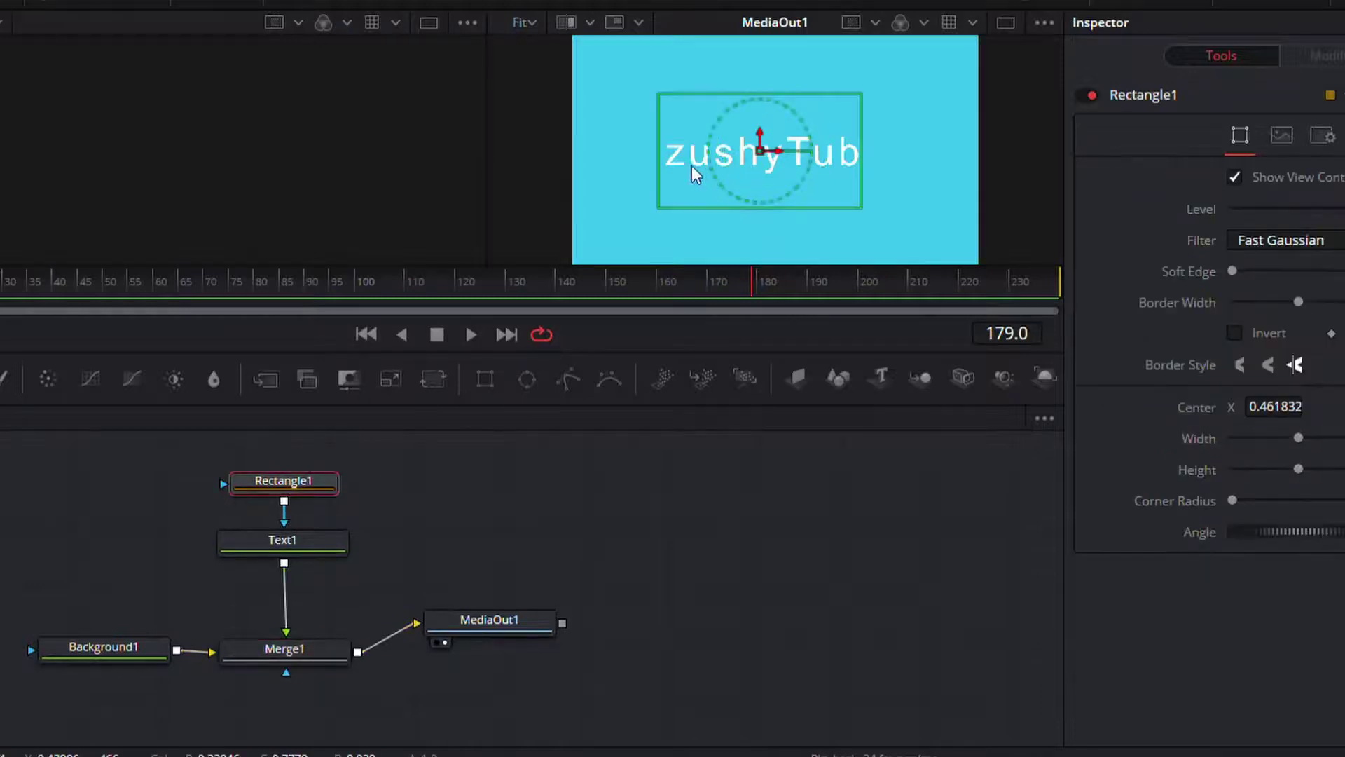
pyautogui.moveTo(747, 157); pyautogui.dragTo(825, 109)
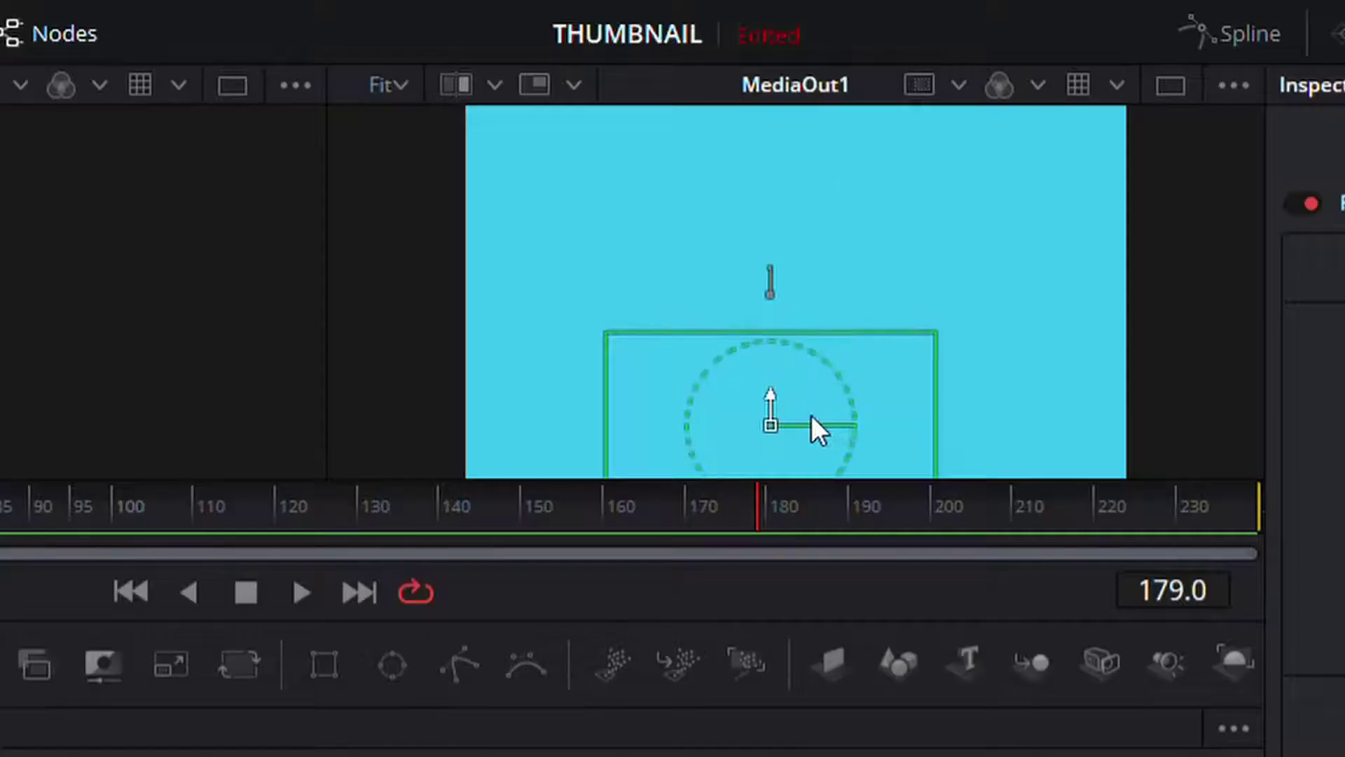
pyautogui.moveTo(876, 228); pyautogui.dragTo(695, 304)
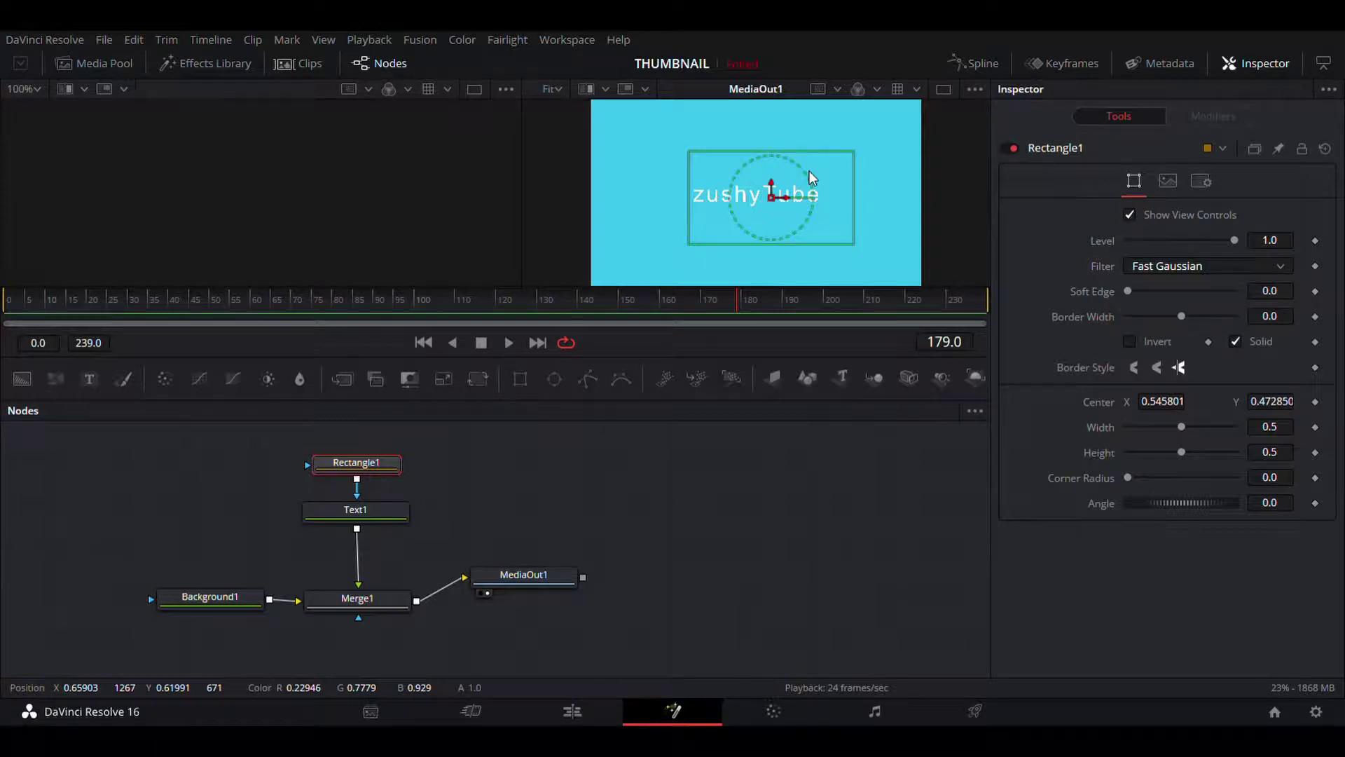
pyautogui.moveTo(735, 305); pyautogui.dragTo(2, 265)
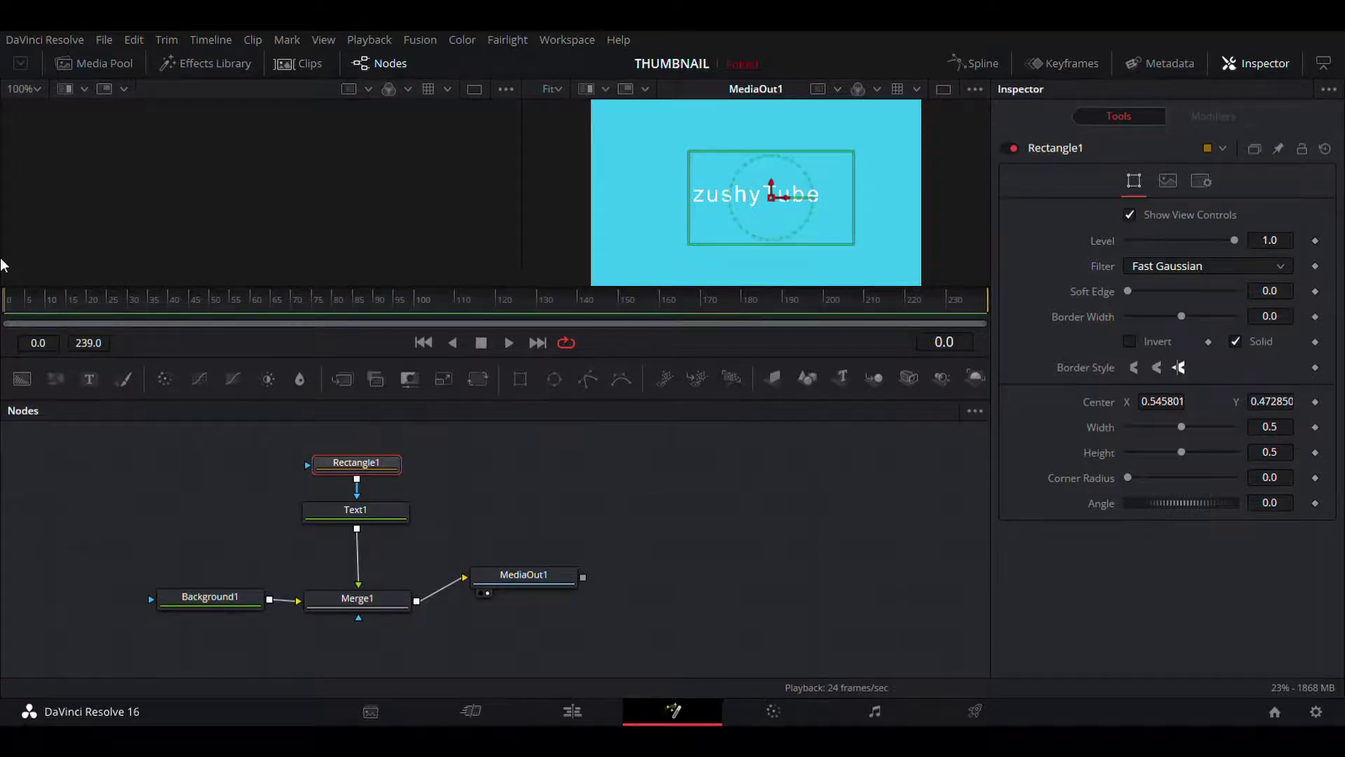
# Step: Add a keyframe on Text1's layout center at frame 25, with the text at X 0.5, Y 0.5
pyautogui.click(355, 509)
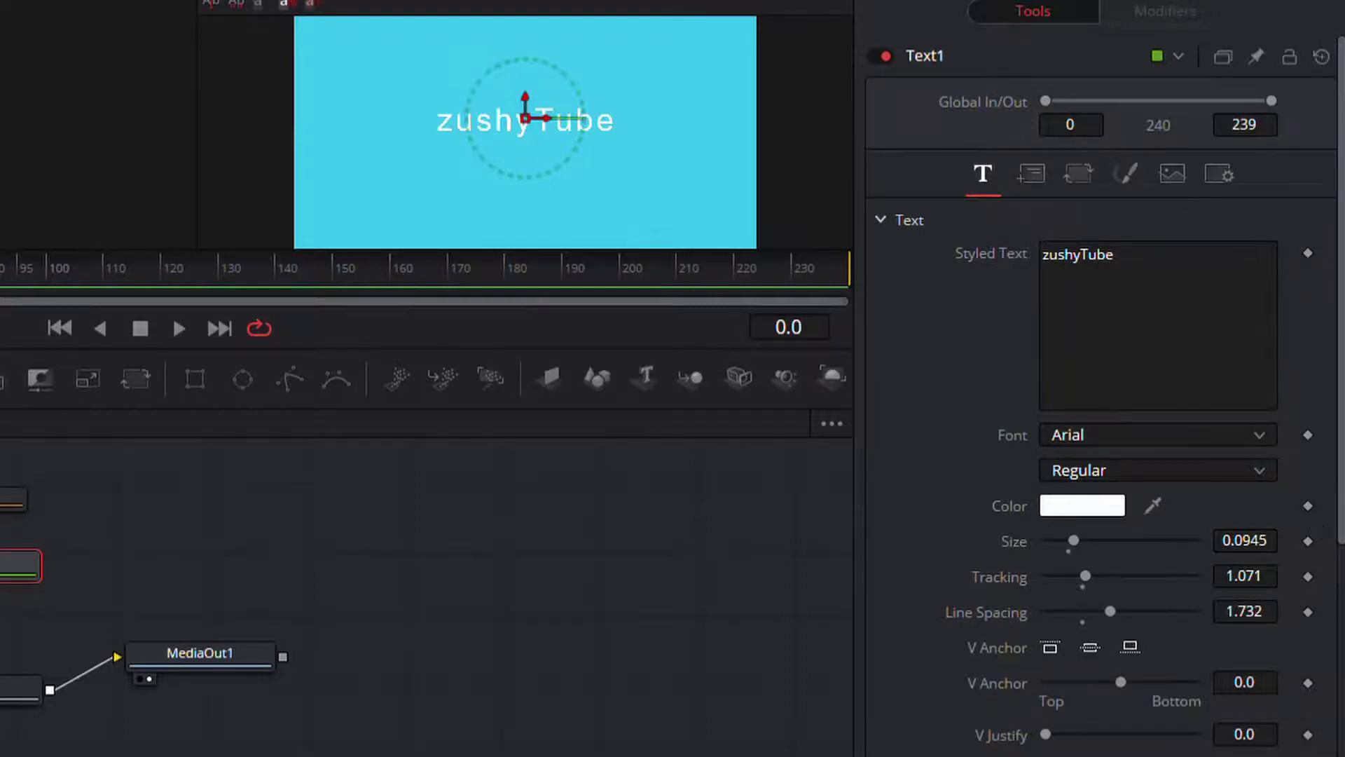
pyautogui.press('space')
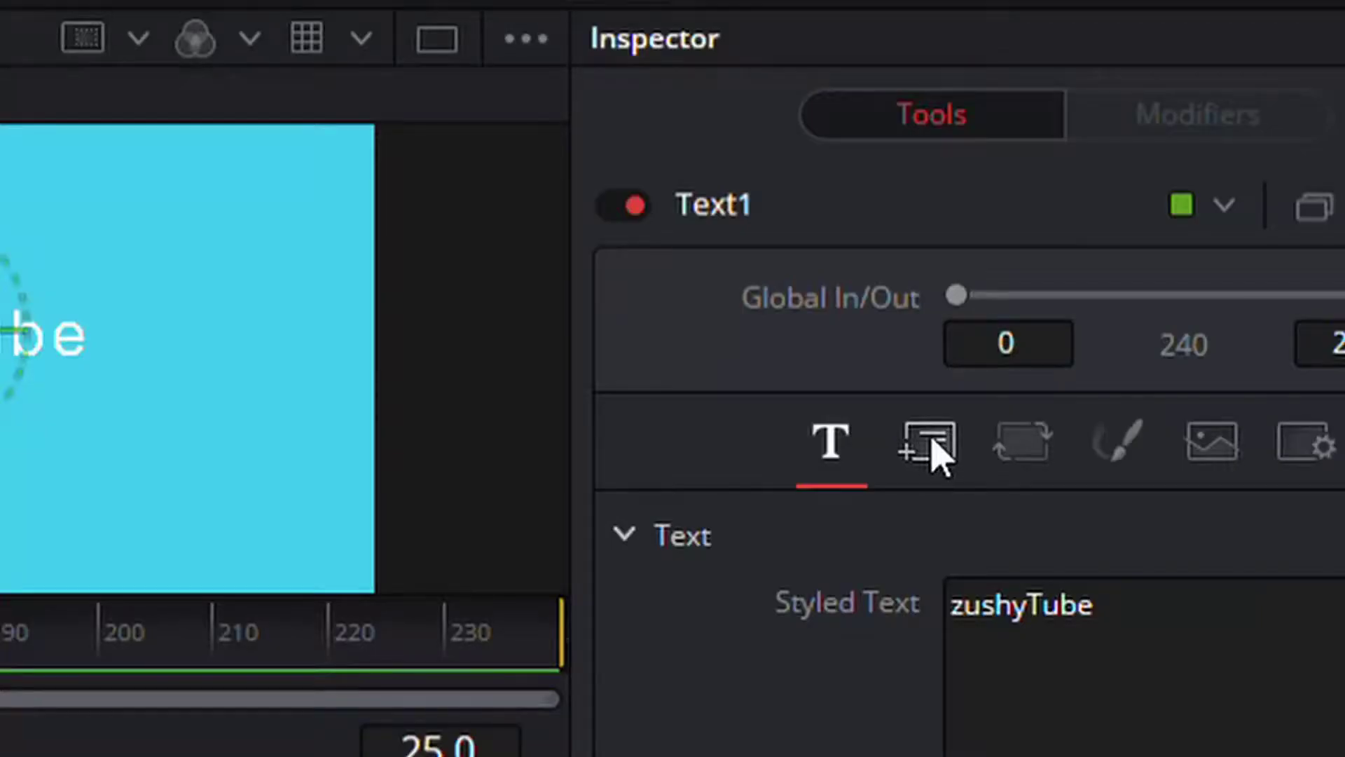
pyautogui.click(932, 448)
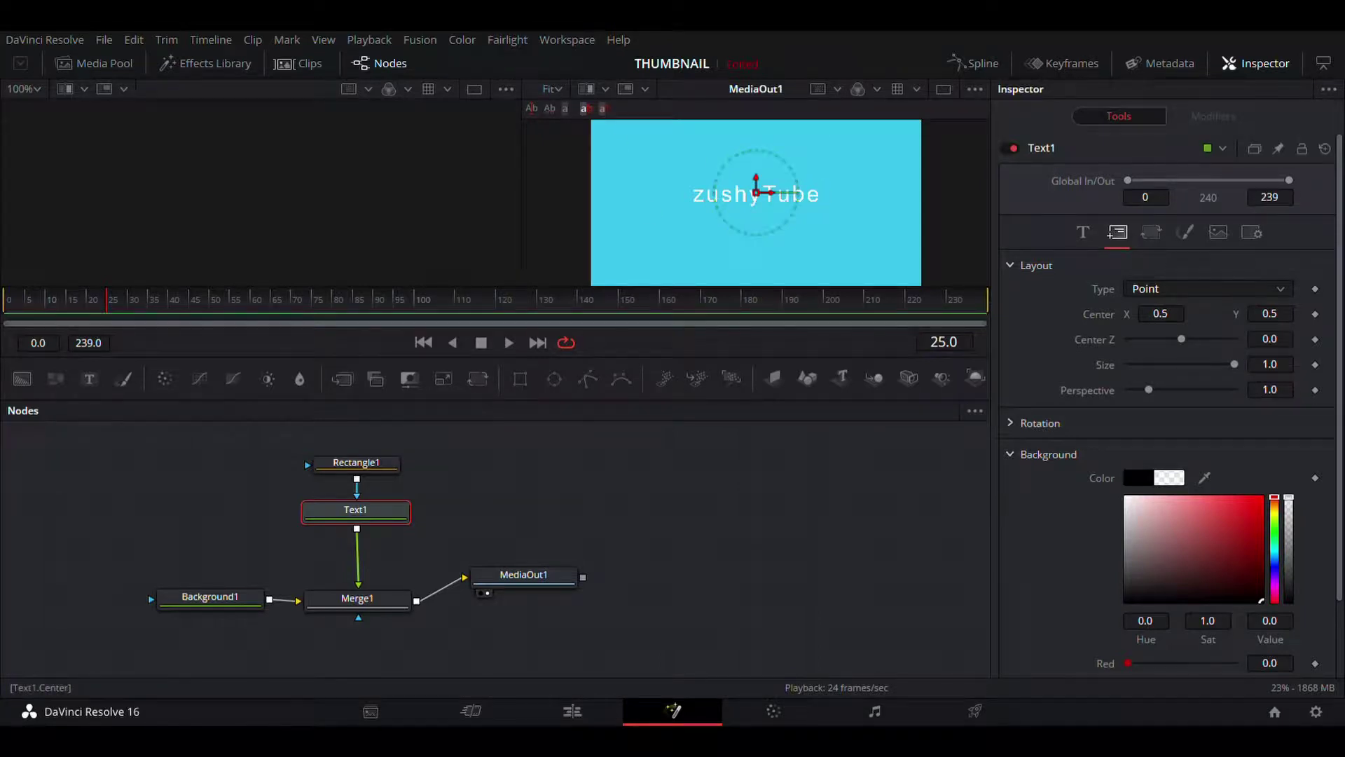
pyautogui.click(1317, 316)
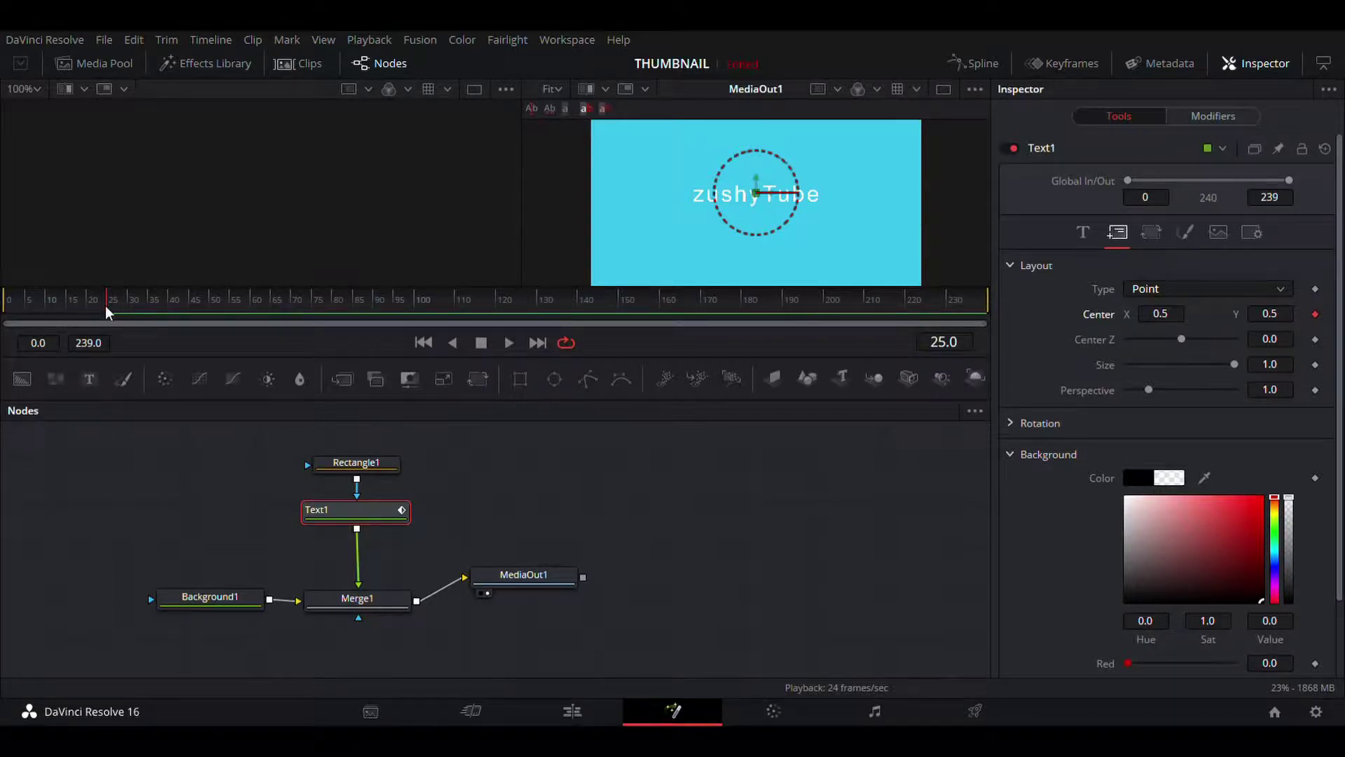
# Step: Try lowering Text1's center to Y 0.175 at frame 0 and play back the upward movement
pyautogui.moveTo(107, 310); pyautogui.dragTo(1, 316)
pyautogui.moveTo(756, 194); pyautogui.dragTo(756, 253)
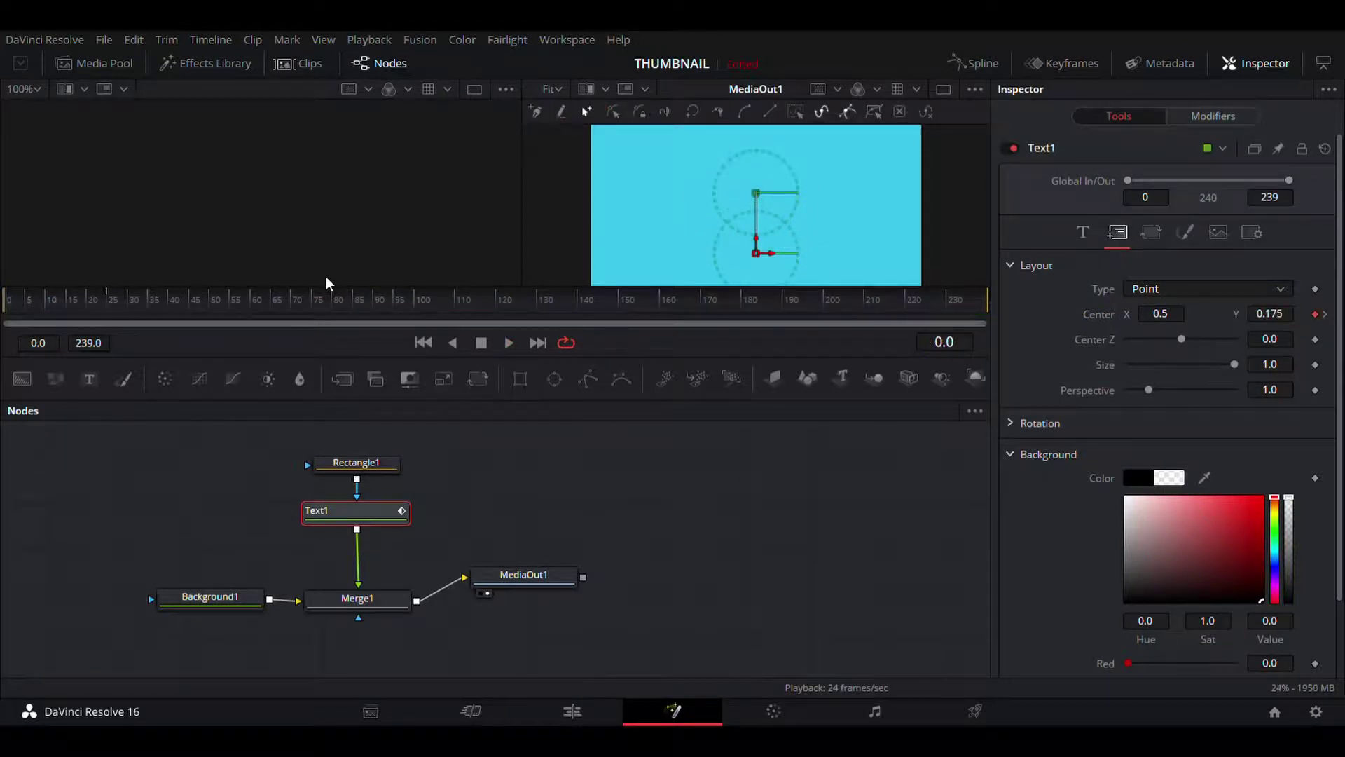
pyautogui.press('space')
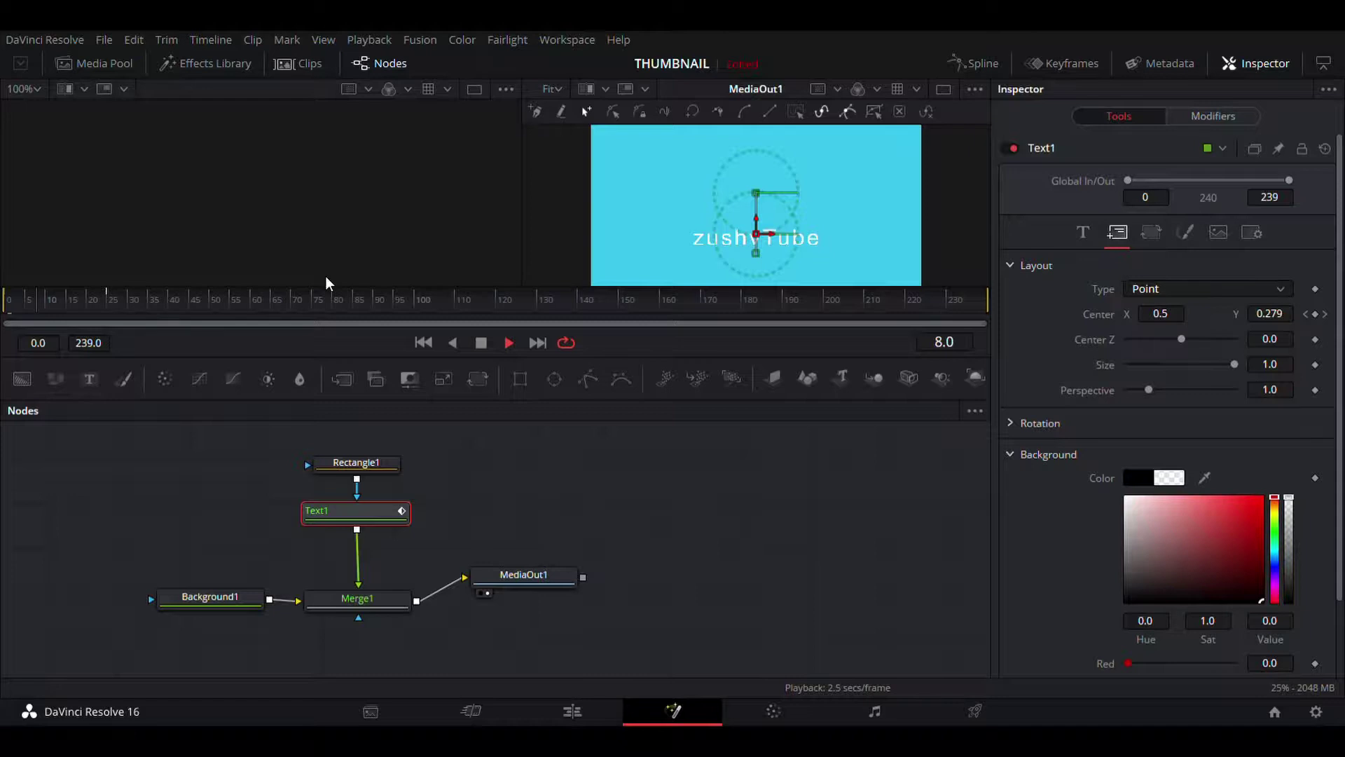
pyautogui.press('space')
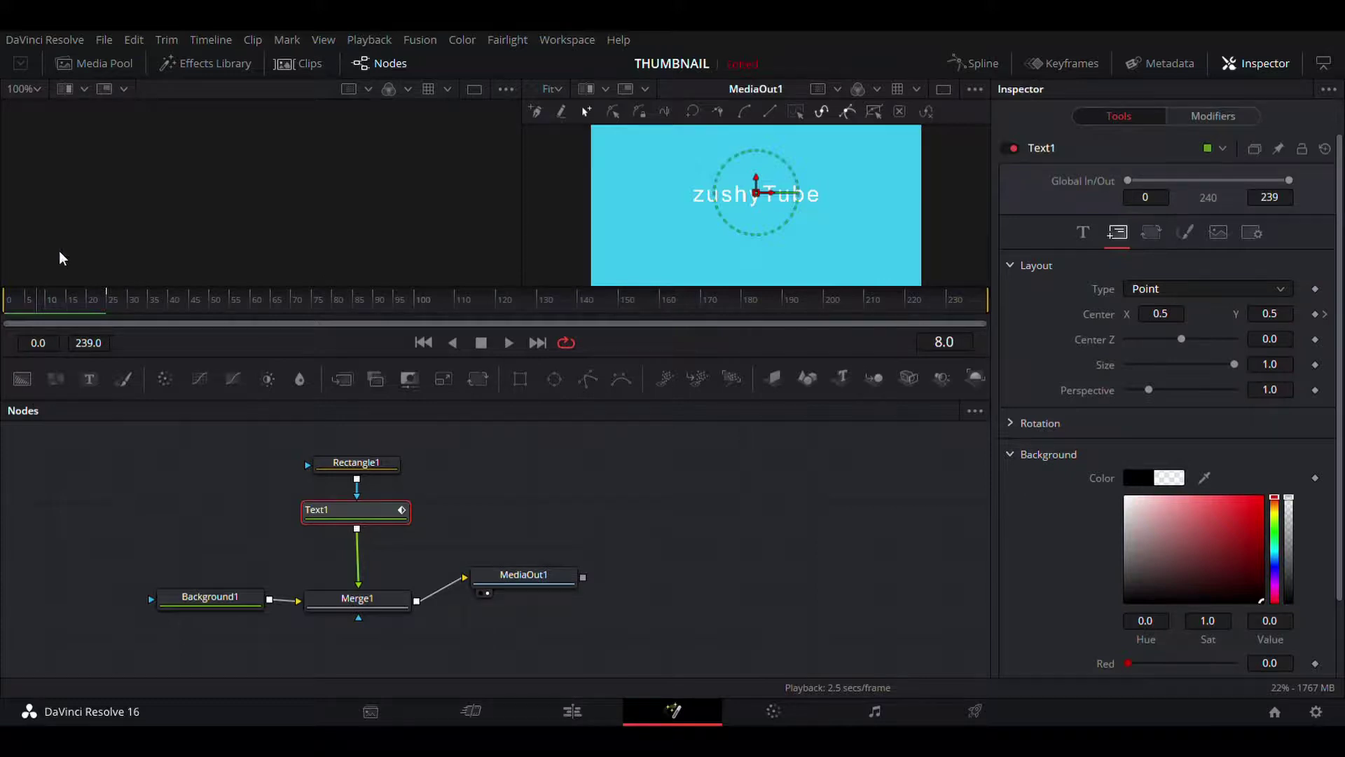
# Step: At frame 0, set Text1's center to X 0.12, Y 0.5 and play back the sideways slide-in
pyautogui.moveTo(40, 302); pyautogui.dragTo(2, 294)
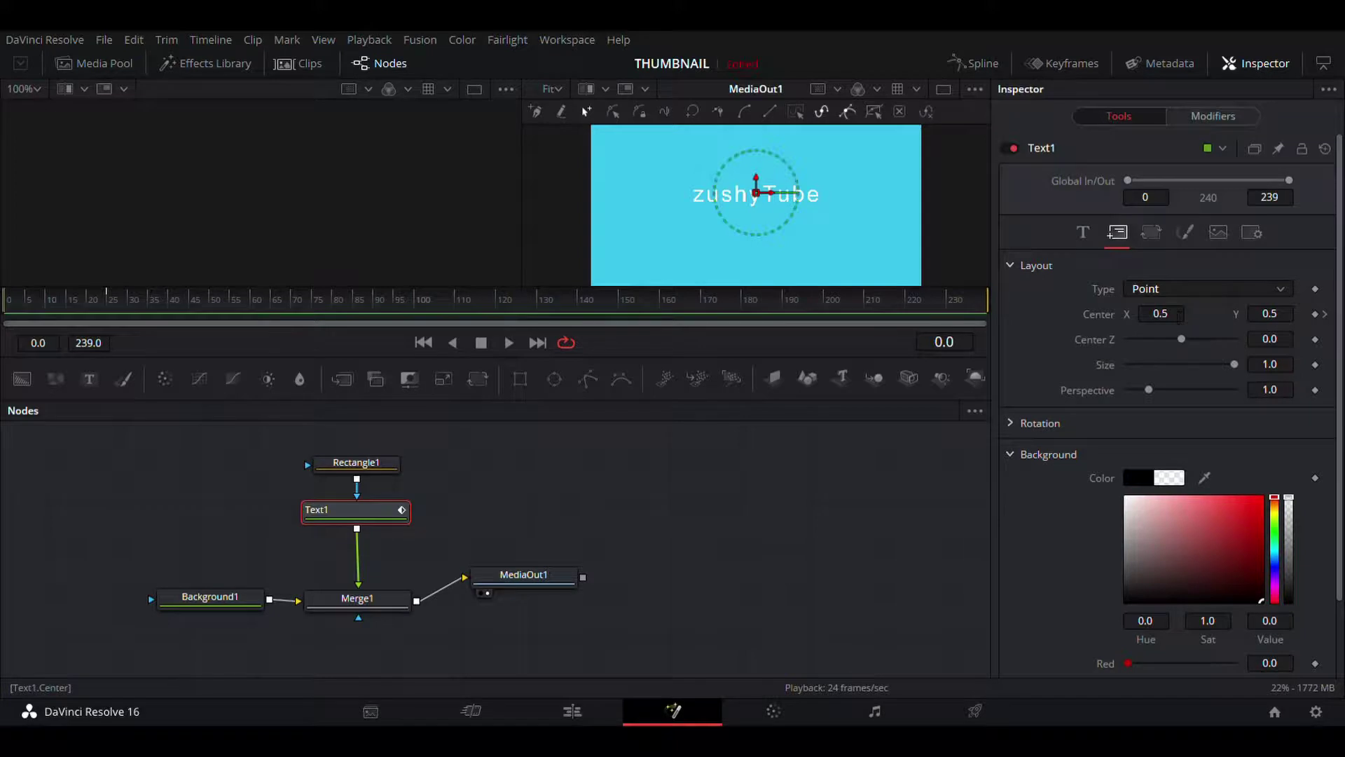
pyautogui.moveTo(1181, 315); pyautogui.dragTo(1062, 315)
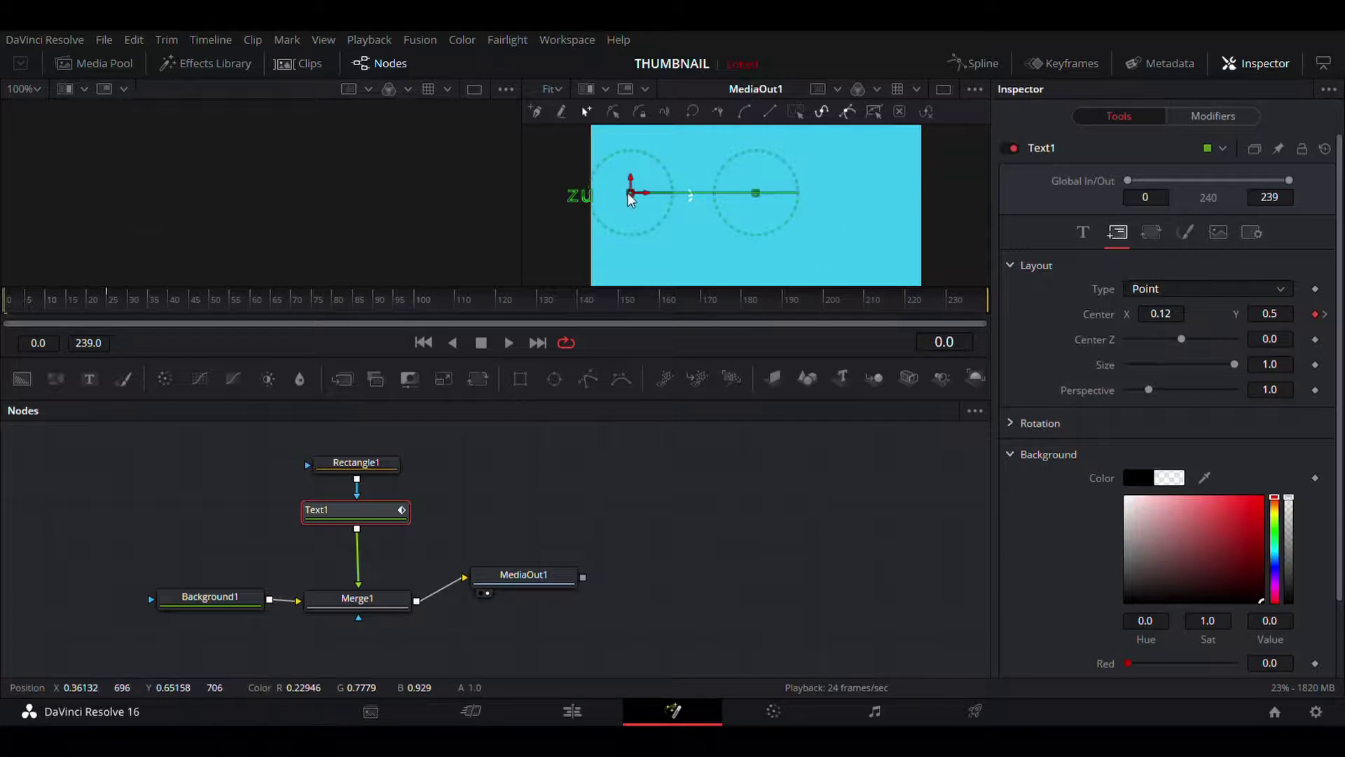
pyautogui.press('space')
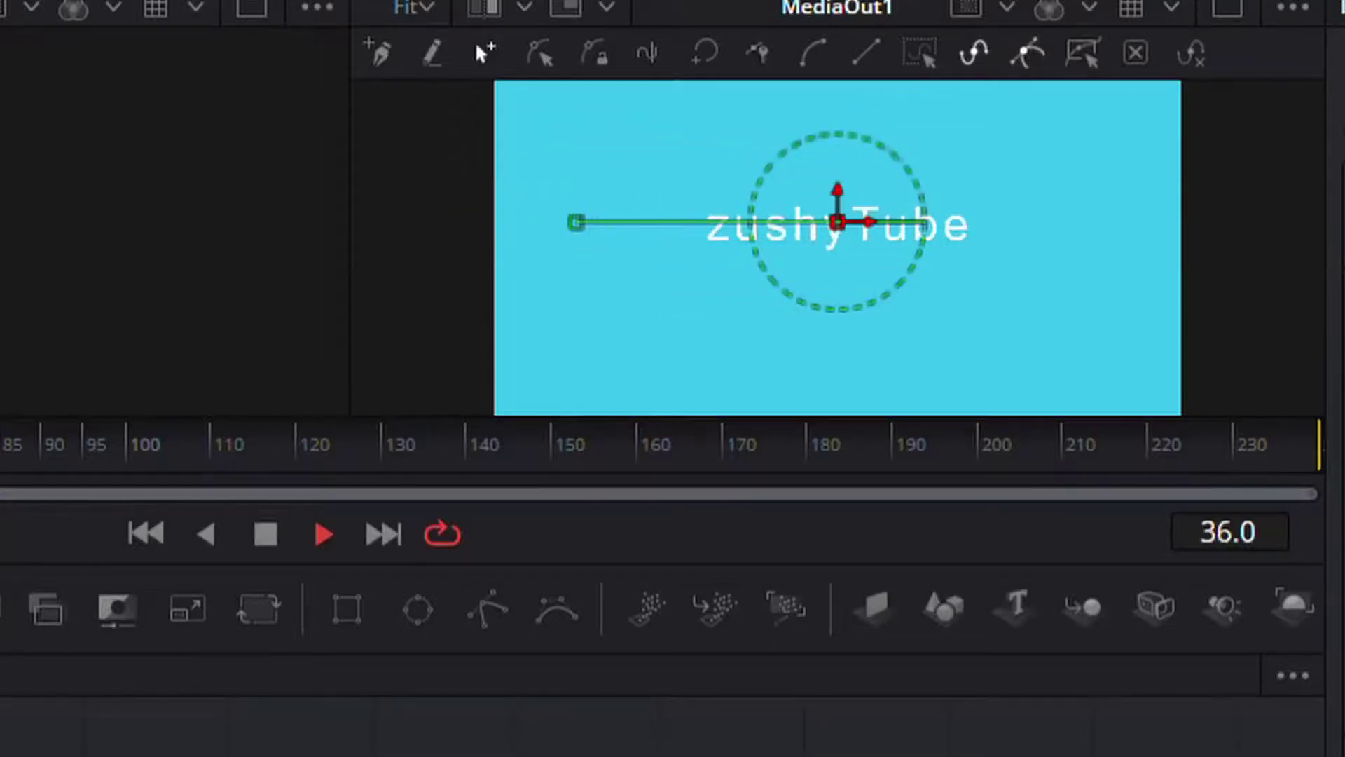
pyautogui.press('space')
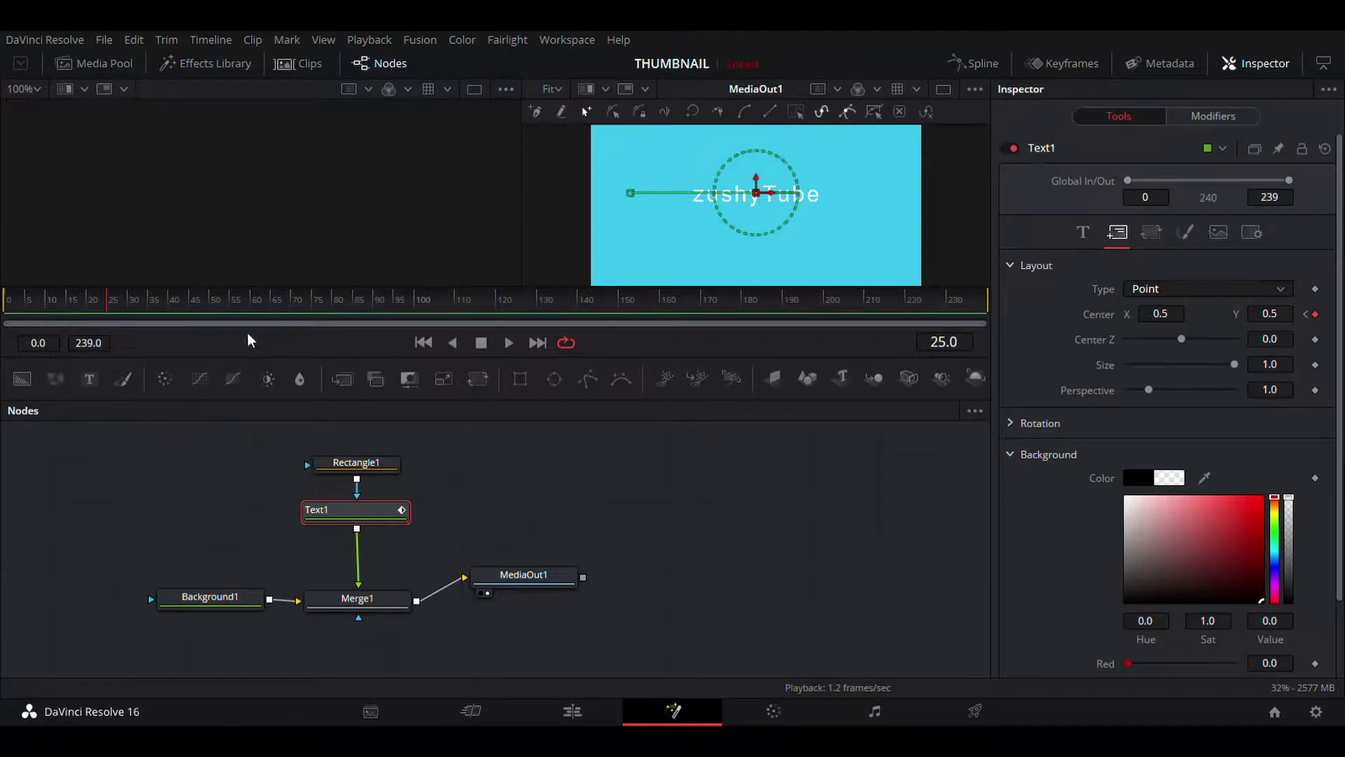
# Step: Add a keyframe on Text1's X rotation at frame 50 with a value of 0.0
pyautogui.moveTo(103, 305); pyautogui.dragTo(211, 313)
pyautogui.click(1010, 423)
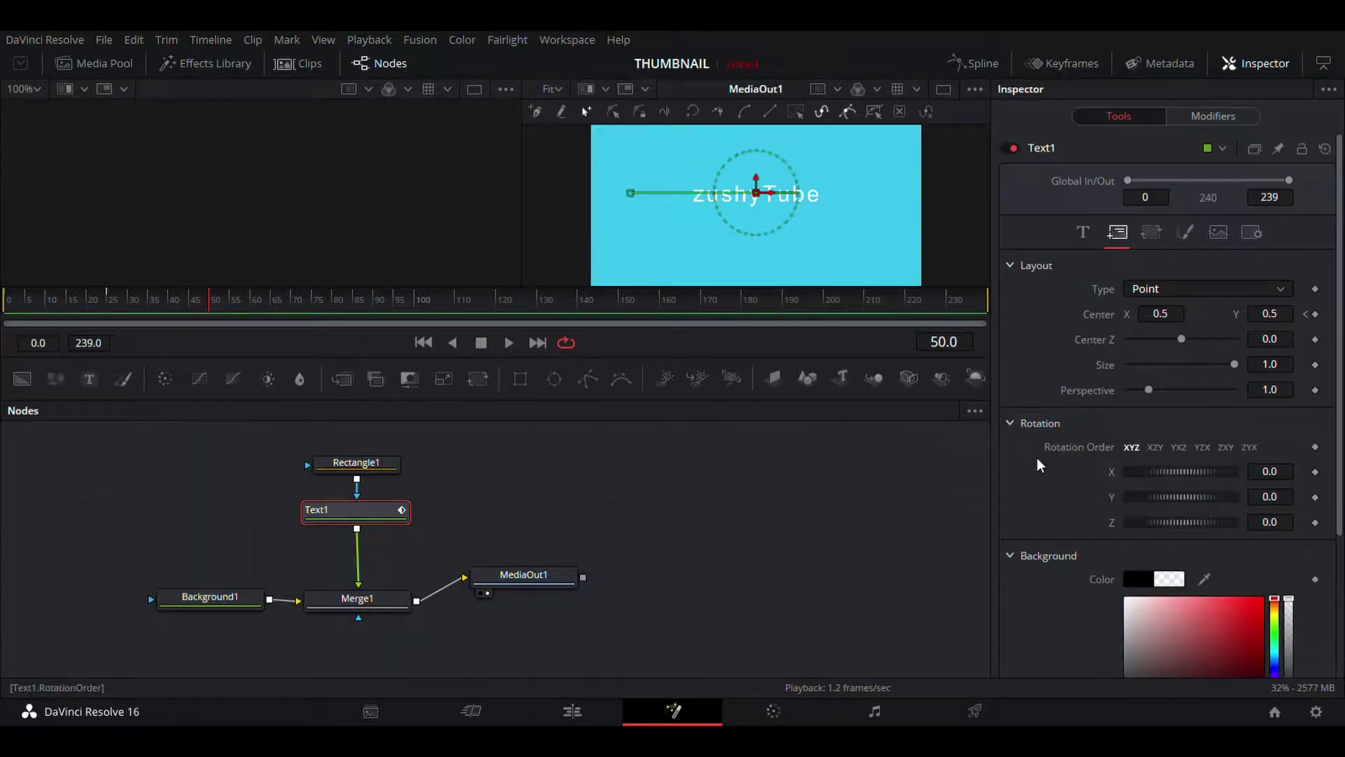
pyautogui.moveTo(216, 303)
pyautogui.mouseDown()
pyautogui.moveTo(204, 303)
pyautogui.moveTo(214, 308)
pyautogui.mouseUp()
pyautogui.click(1315, 472)
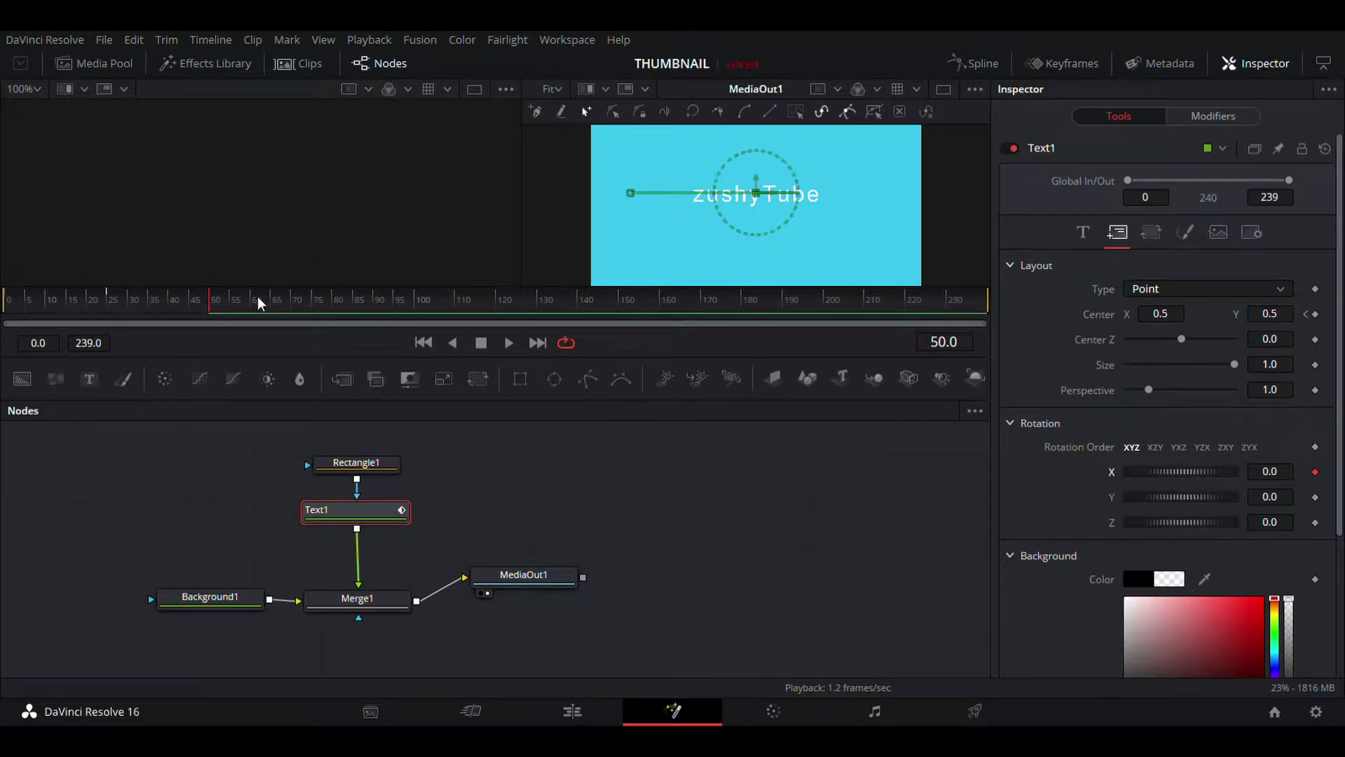
# Step: Set Text1's X rotation to 151.3 at about frame 60 and play back the flip
pyautogui.moveTo(249, 300)
pyautogui.mouseDown()
pyautogui.moveTo(228, 304)
pyautogui.moveTo(286, 304)
pyautogui.moveTo(252, 301)
pyautogui.moveTo(267, 300)
pyautogui.mouseUp()
pyautogui.click(204, 300)
pyautogui.moveTo(208, 306); pyautogui.dragTo(213, 307)
pyautogui.click(254, 299)
pyautogui.moveTo(1152, 471); pyautogui.dragTo(1197, 465)
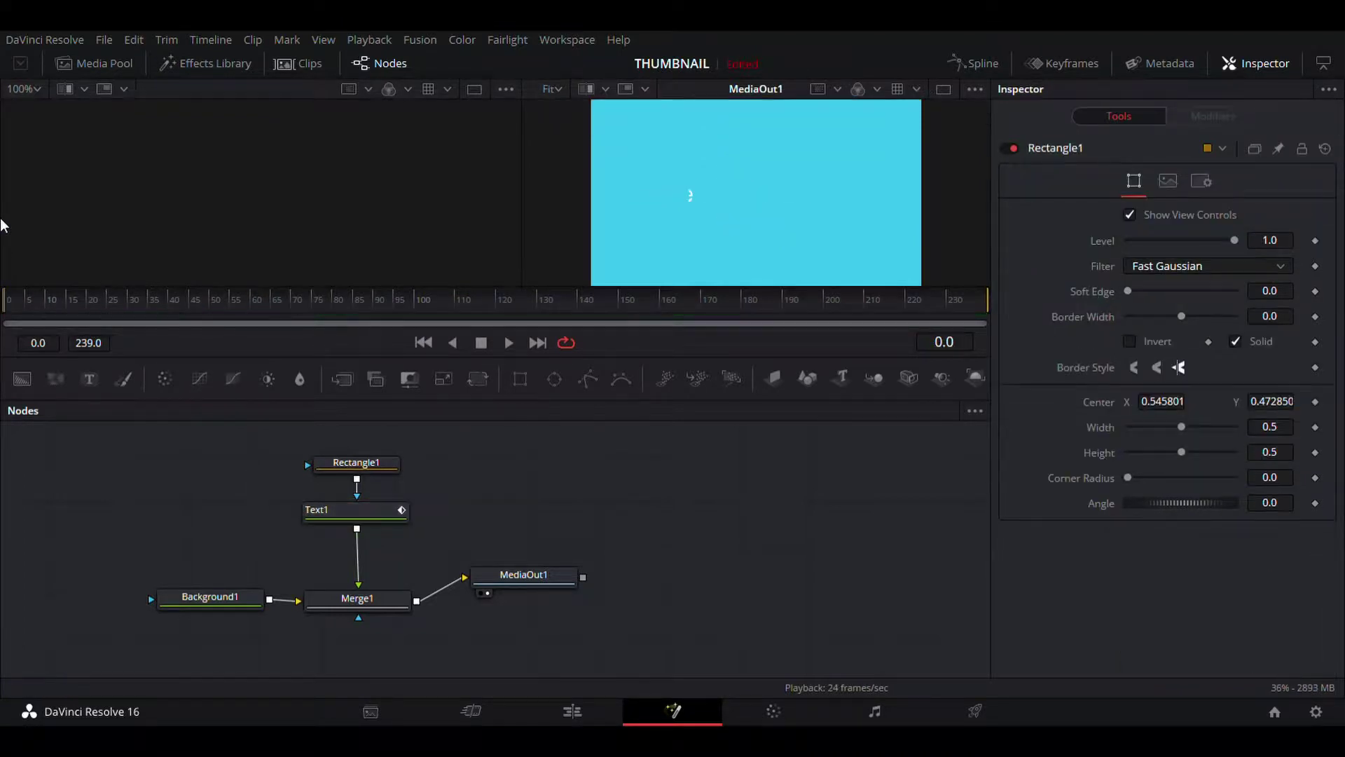
pyautogui.press('space')
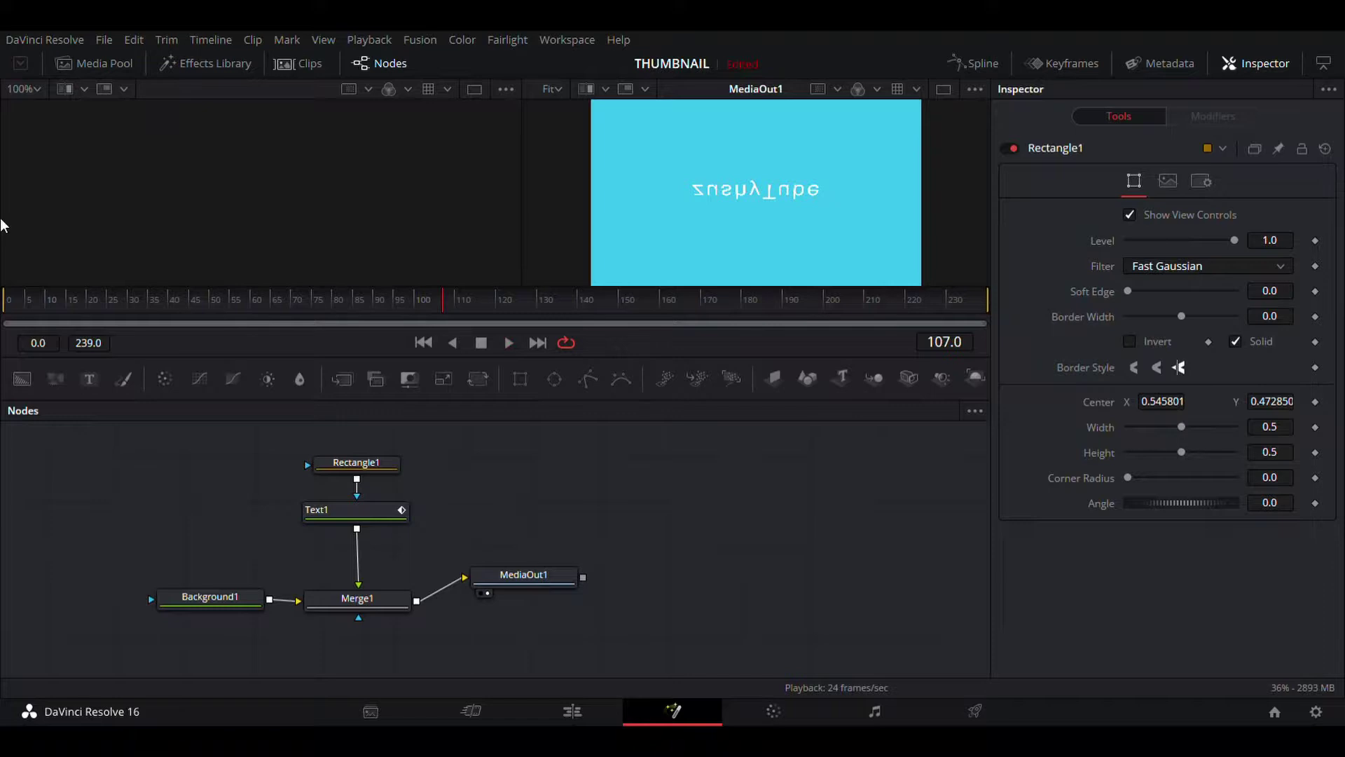
pyautogui.click(338, 511)
pyautogui.moveTo(287, 302); pyautogui.dragTo(381, 313)
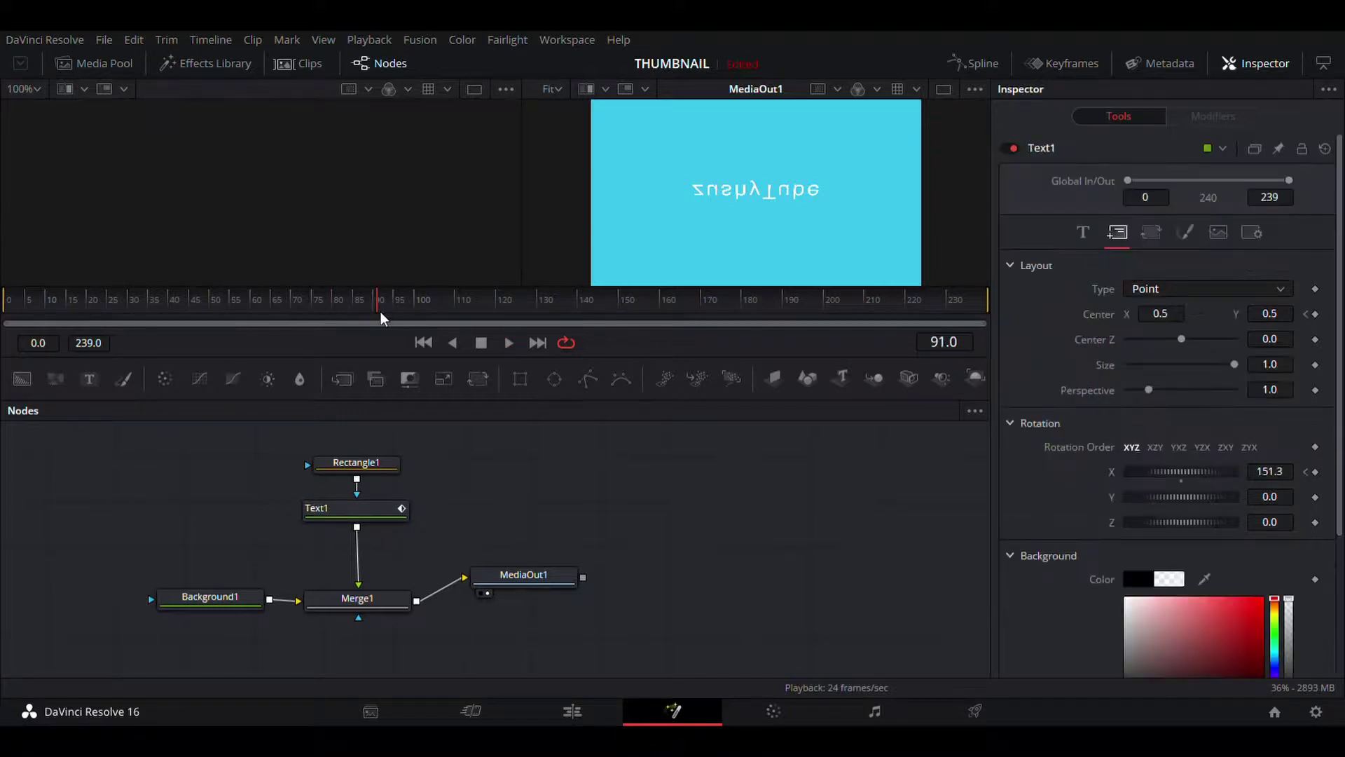
pyautogui.press('space')
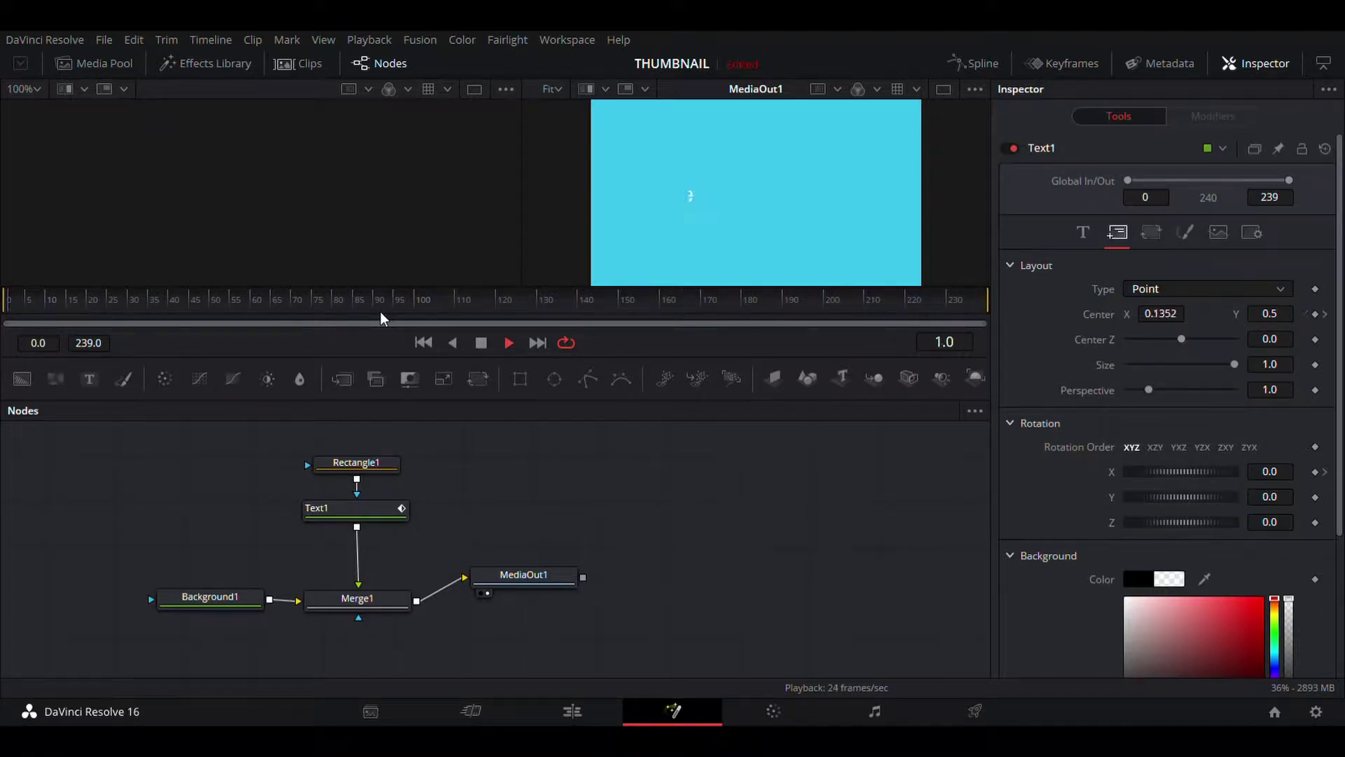
pyautogui.press('space')
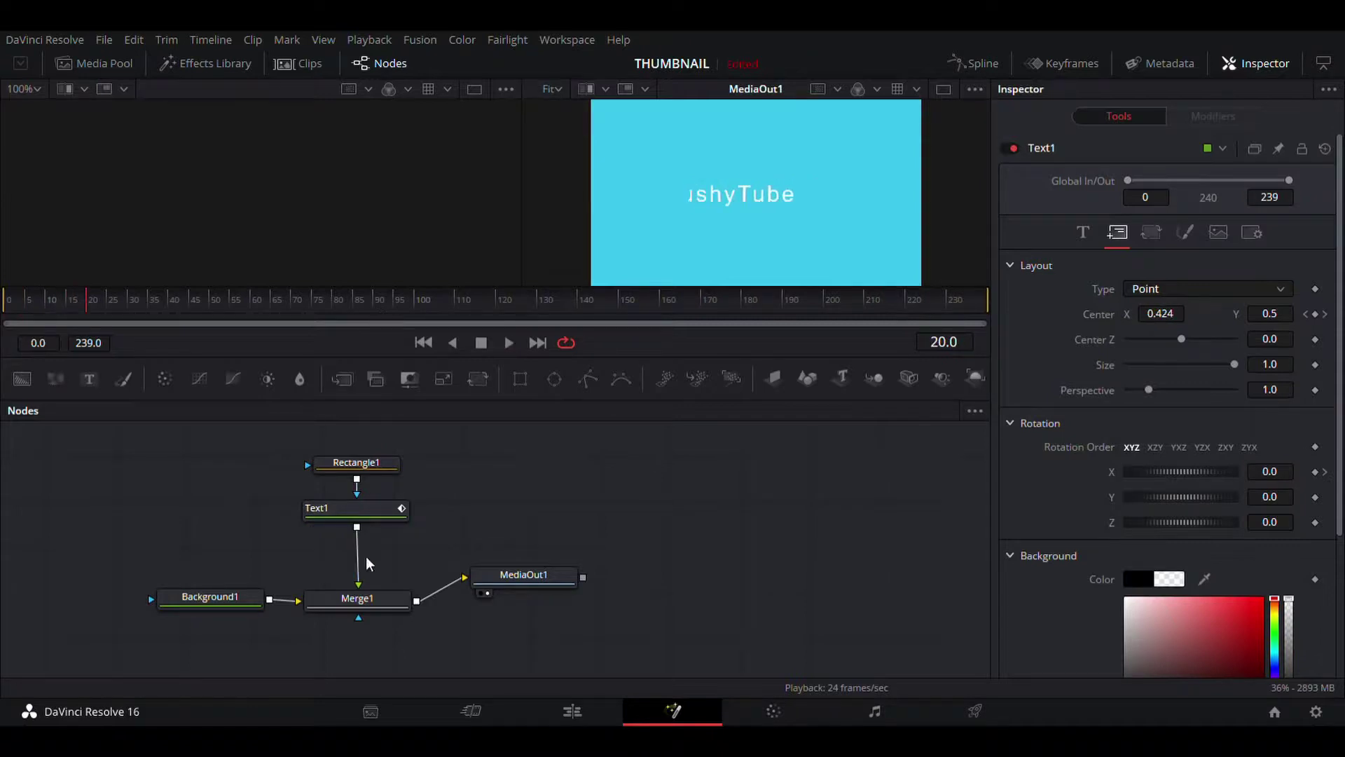
# Step: Set Text1's X rotation to 0.0 at frame 75 to bring the text upright again
pyautogui.click(374, 515)
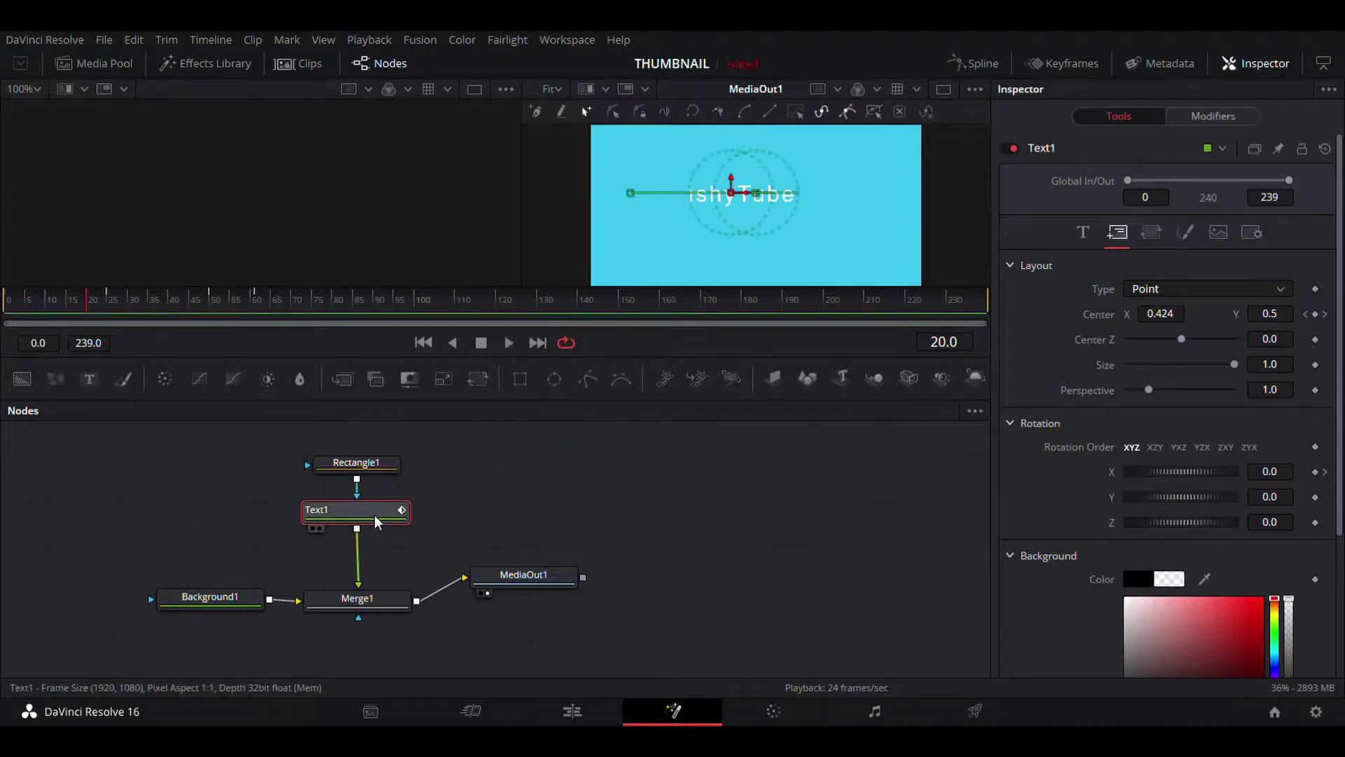
pyautogui.click(254, 300)
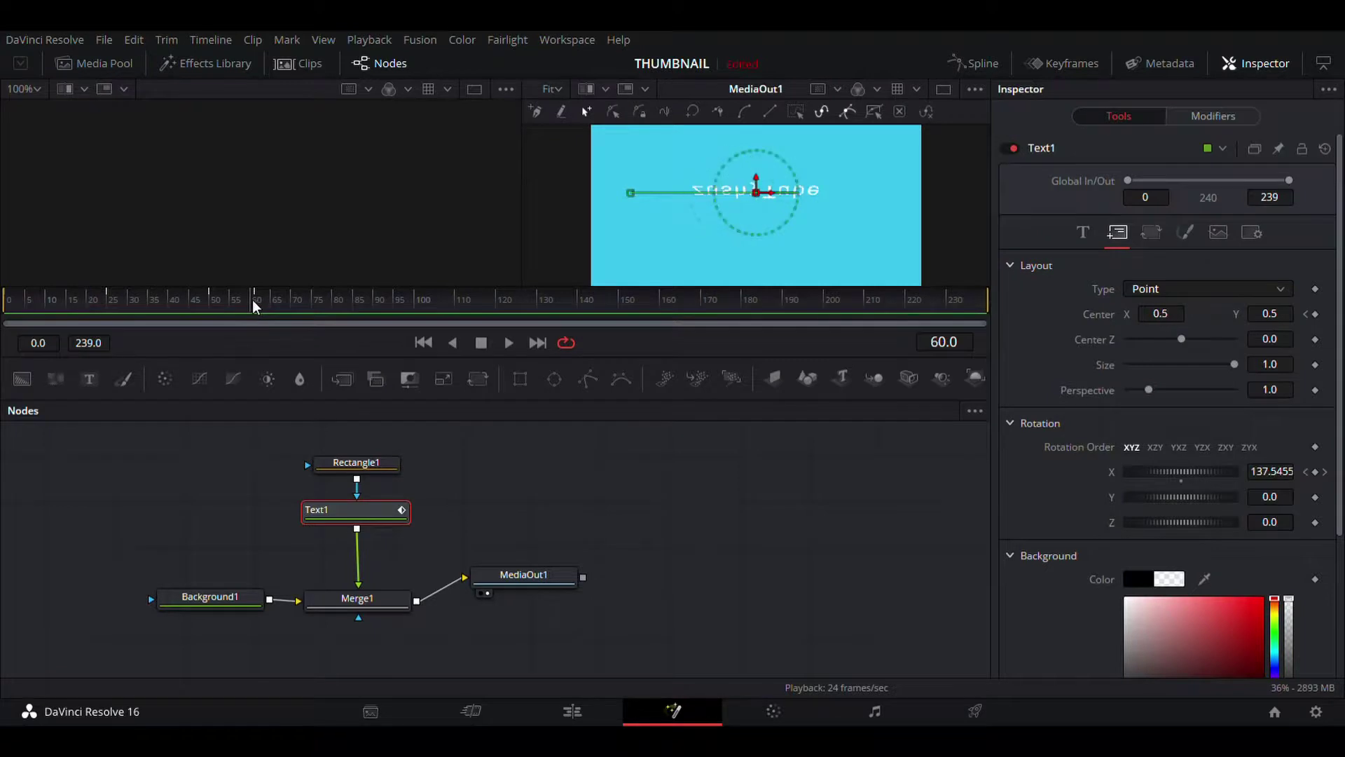
pyautogui.press('Right')
pyautogui.moveTo(252, 303); pyautogui.dragTo(292, 310)
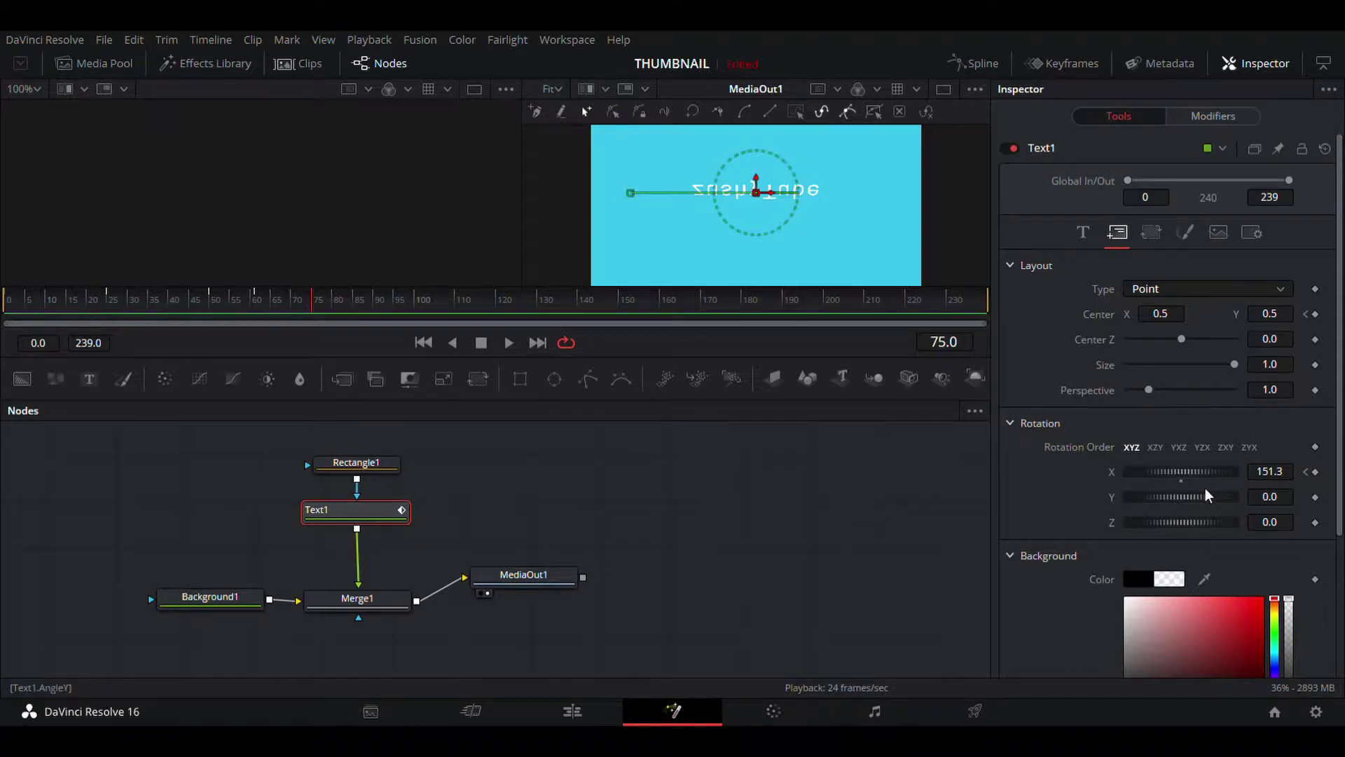
pyautogui.moveTo(1211, 474); pyautogui.dragTo(1164, 471)
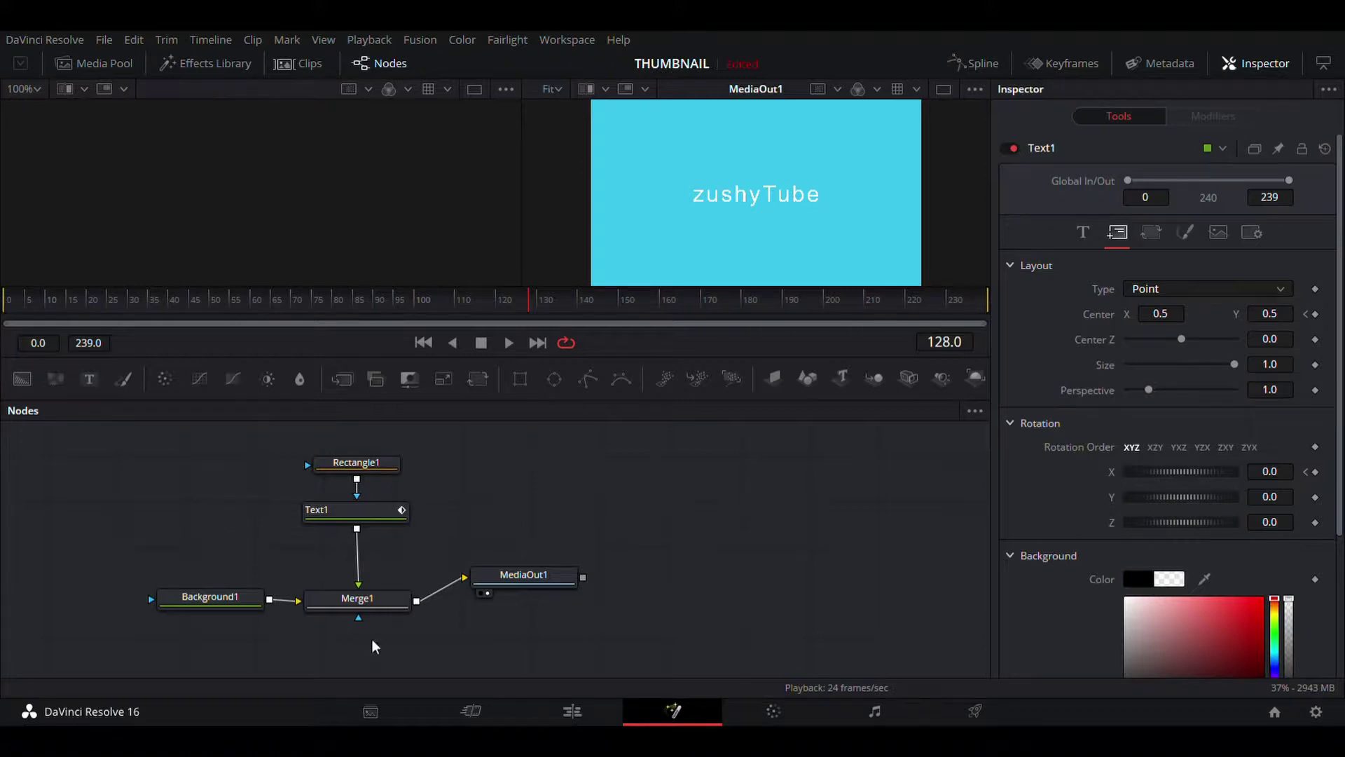
# Step: Review Text1's slide-in from frame 25 back to frame 0, and open the Spline editor in place of the Inspector
pyautogui.click(379, 513)
pyautogui.click(107, 303)
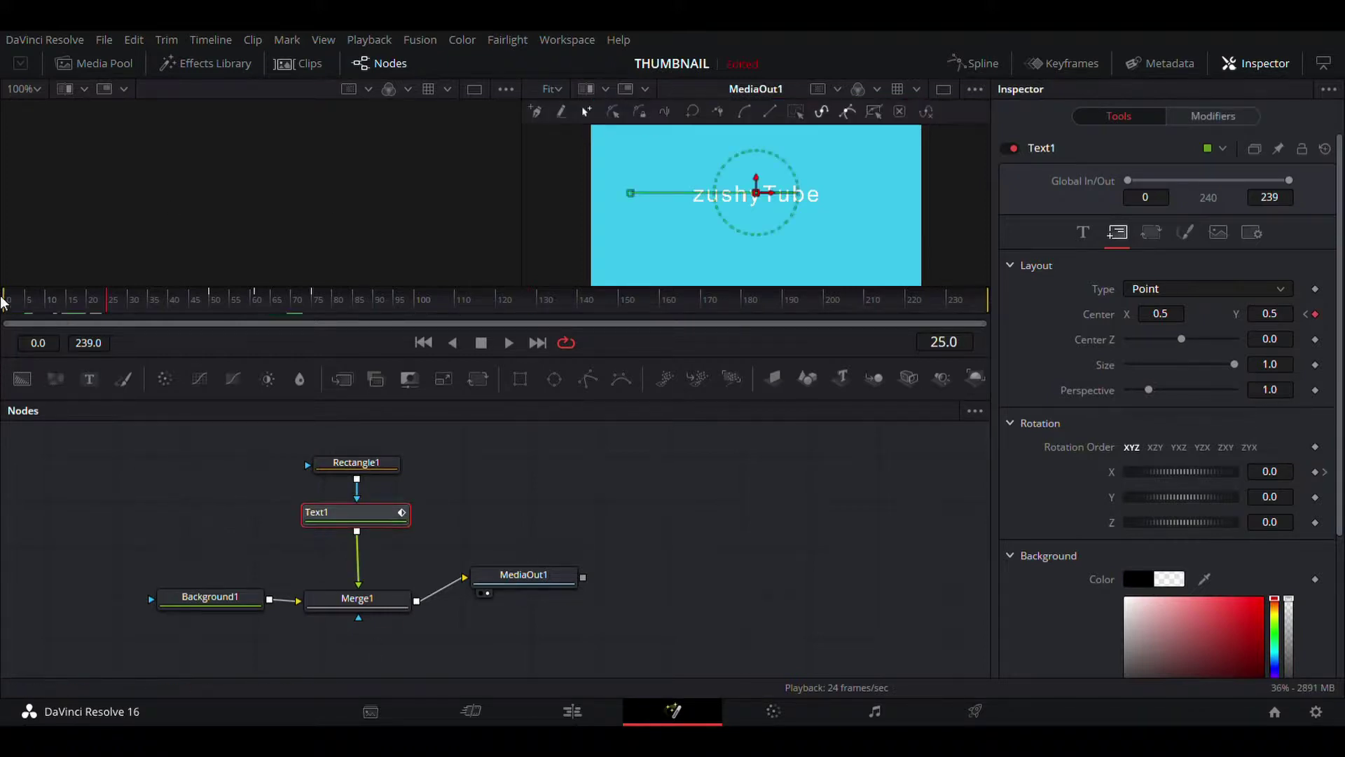
pyautogui.moveTo(103, 310); pyautogui.dragTo(3, 312)
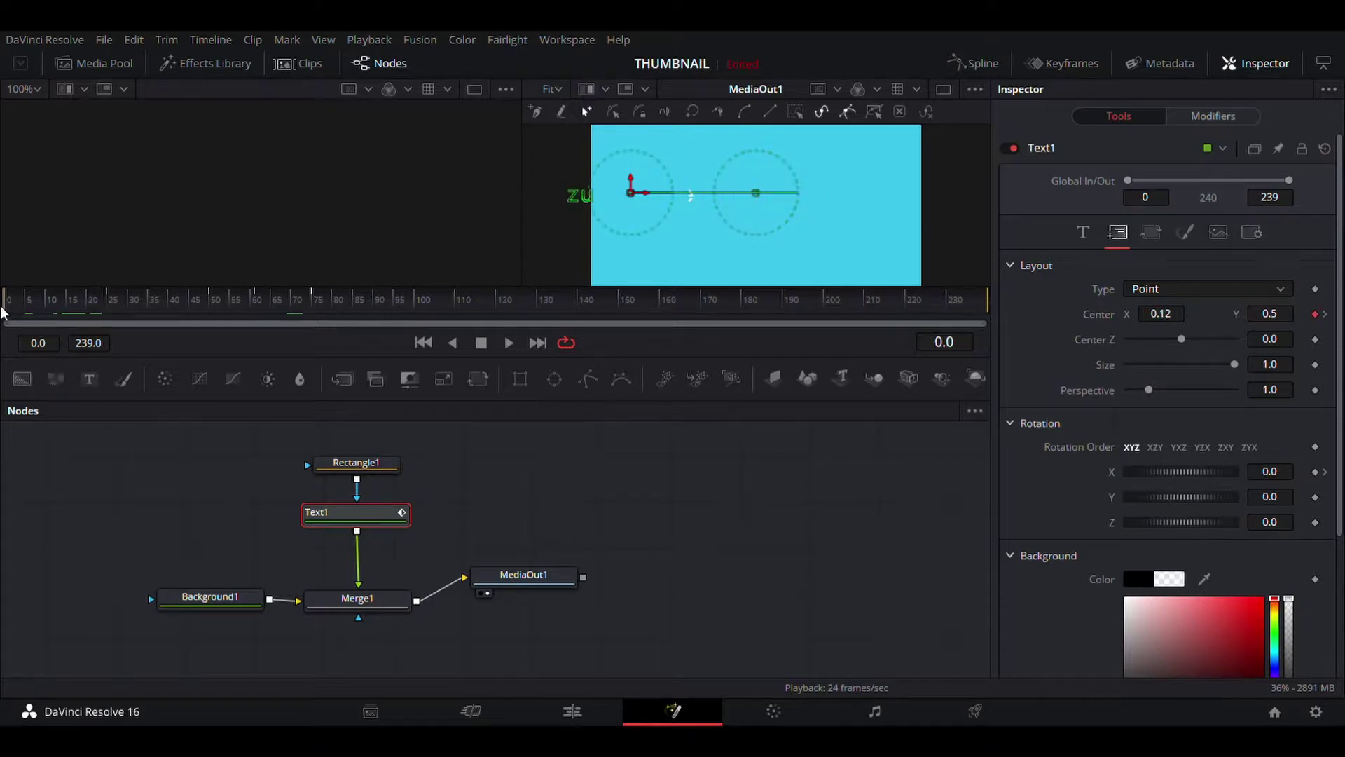
pyautogui.moveTo(97, 324); pyautogui.dragTo(4, 309)
pyautogui.click(964, 63)
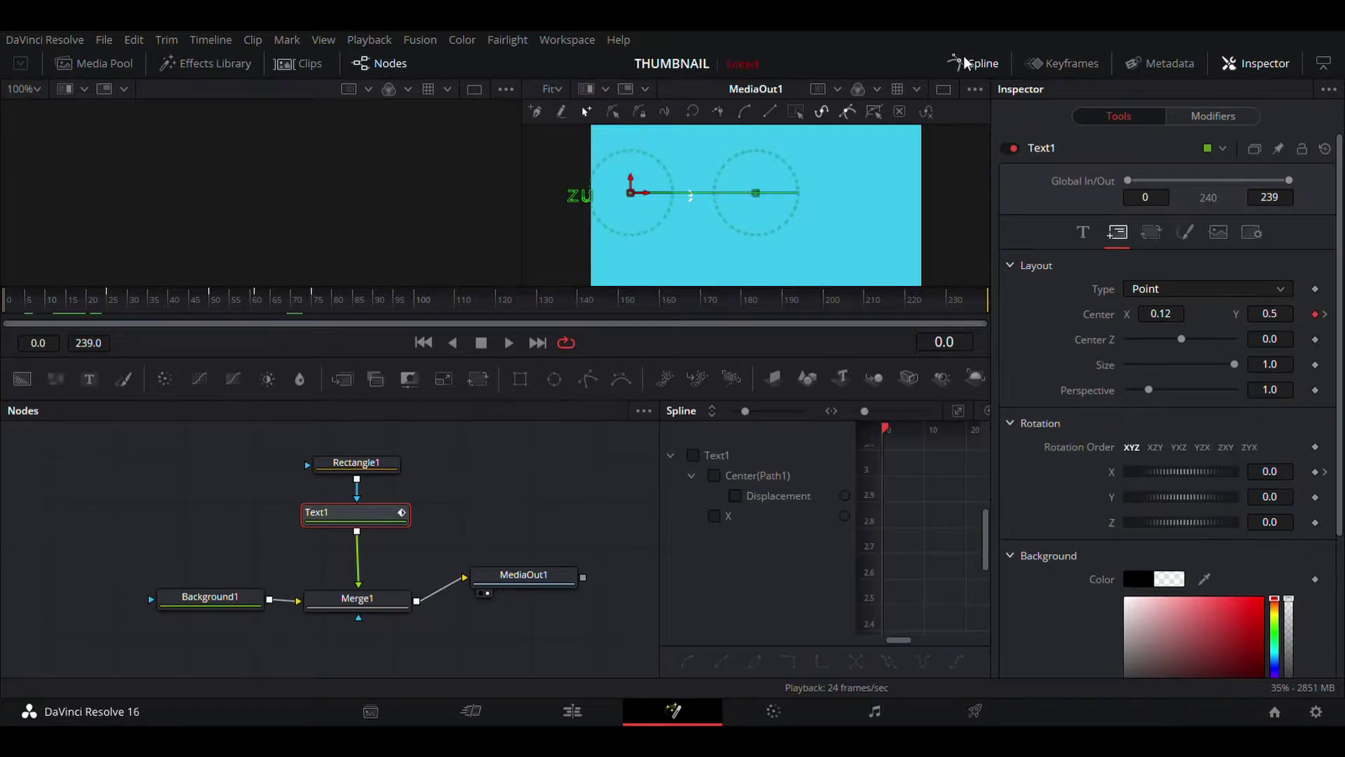
pyautogui.click(1267, 66)
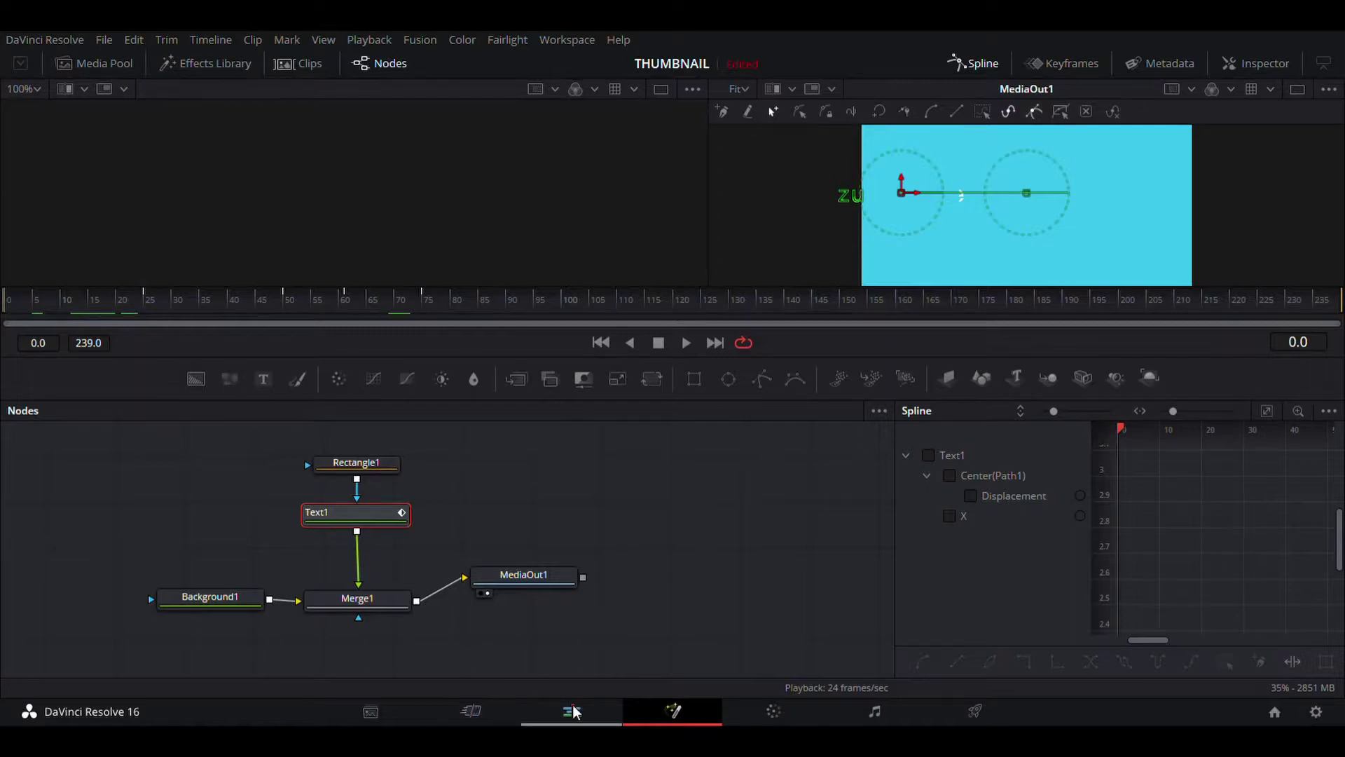
# Step: Preview the start of the Fusion Composition clip on the Edit page timeline and return to the Fusion page
pyautogui.click(572, 711)
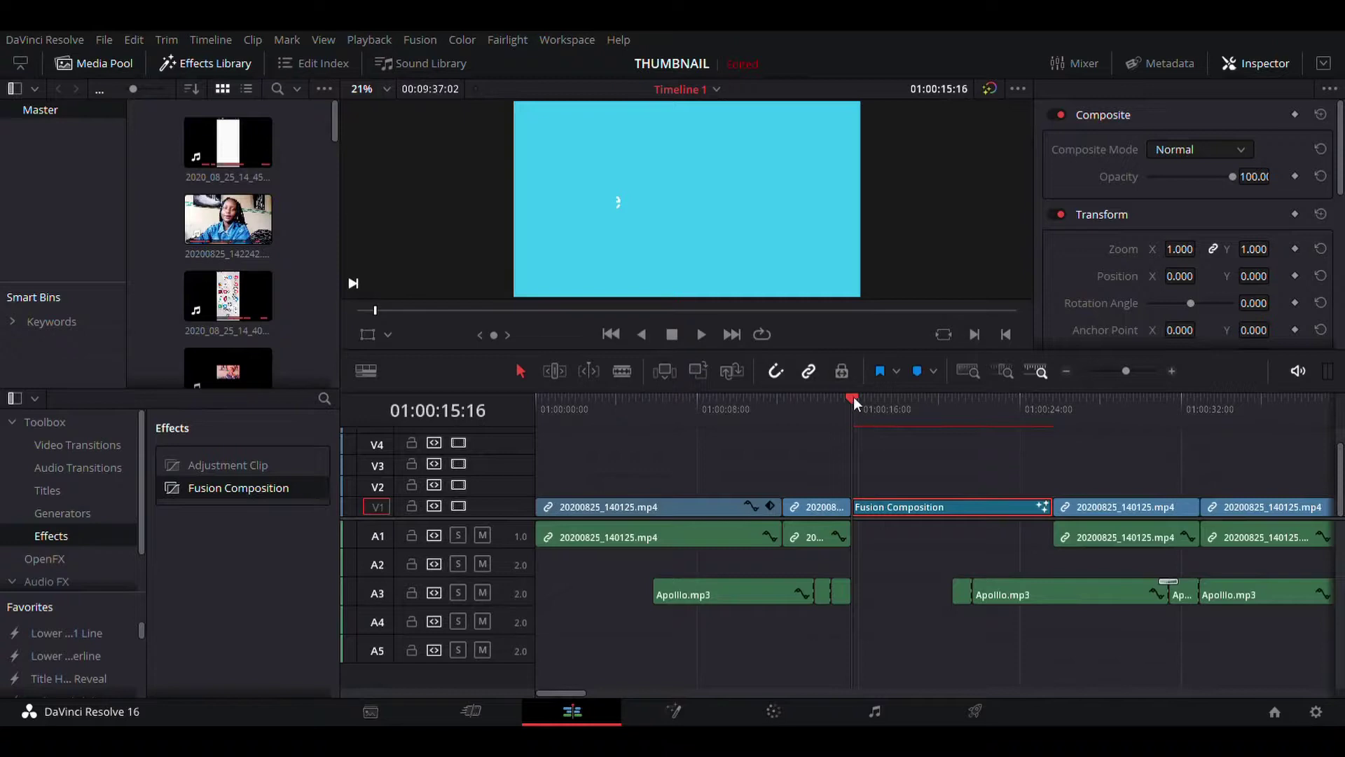
pyautogui.moveTo(864, 398)
pyautogui.mouseDown()
pyautogui.moveTo(928, 398)
pyautogui.moveTo(876, 400)
pyautogui.mouseUp()
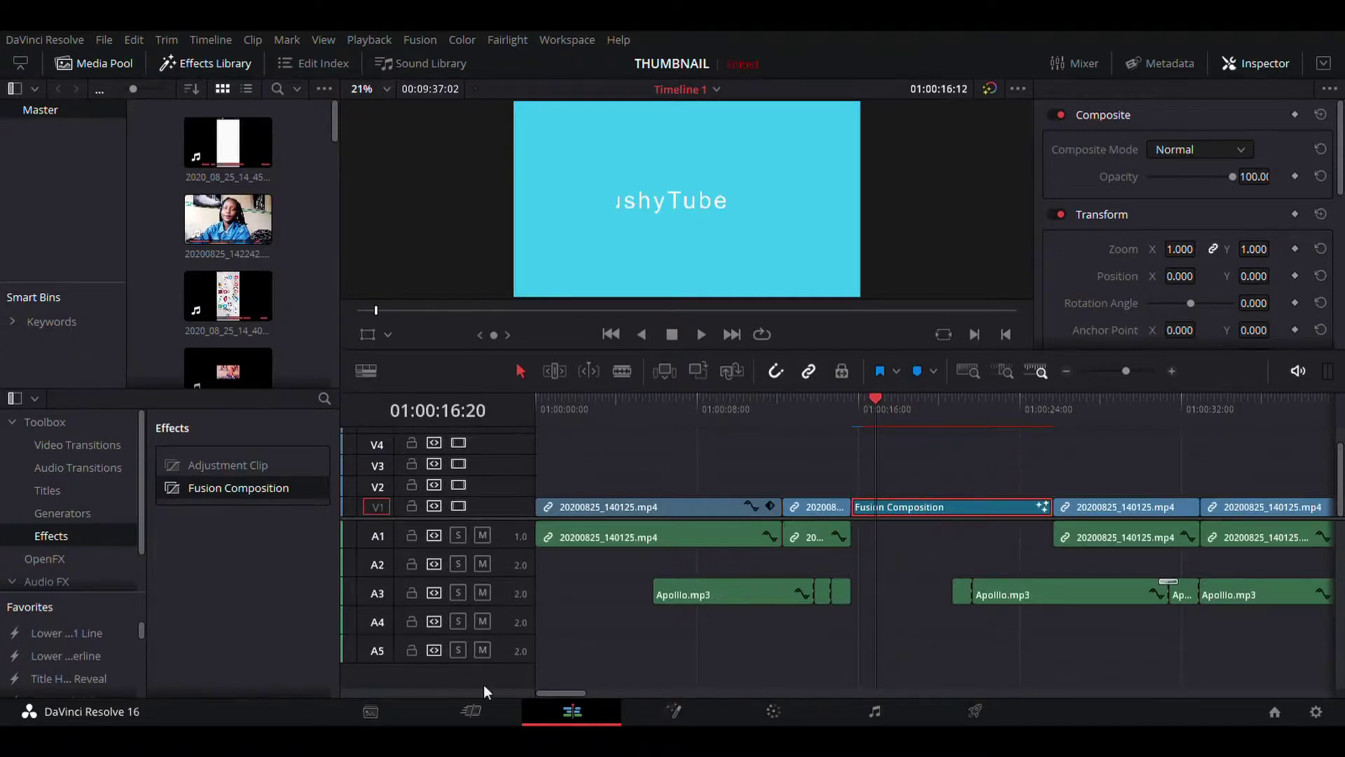
pyautogui.click(711, 719)
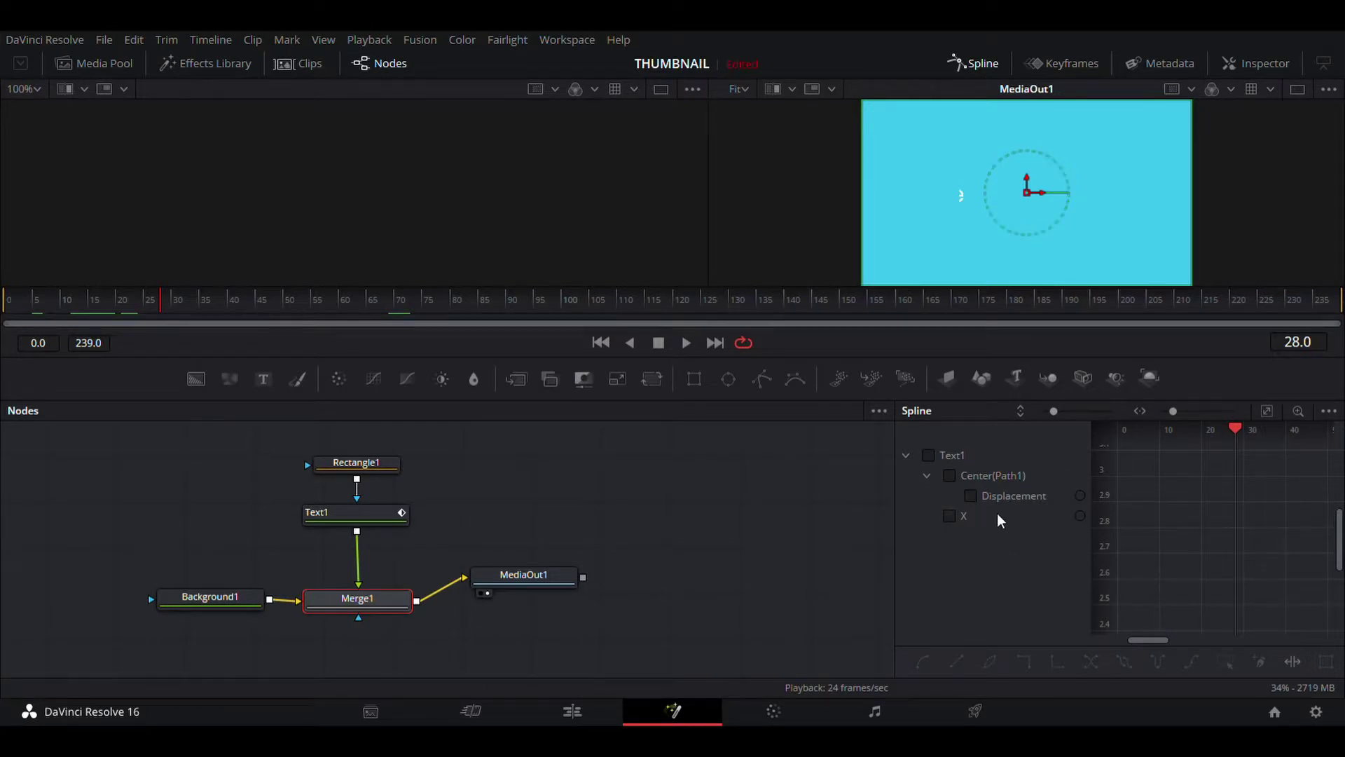
# Step: Show Text1's center Displacement curve in the Spline editor, fit it to the view and scrub along the slide-in
pyautogui.press('Home')
pyautogui.click(972, 495)
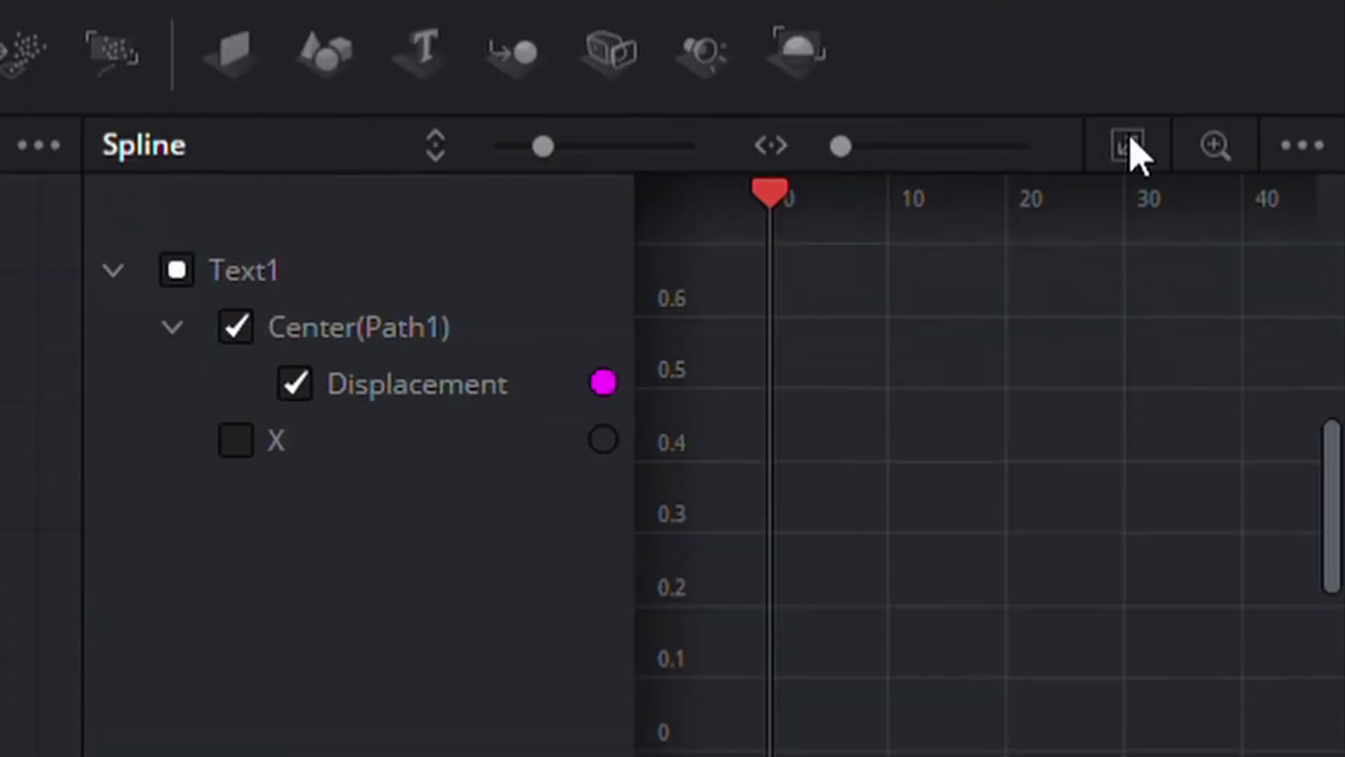
pyautogui.click(1128, 85)
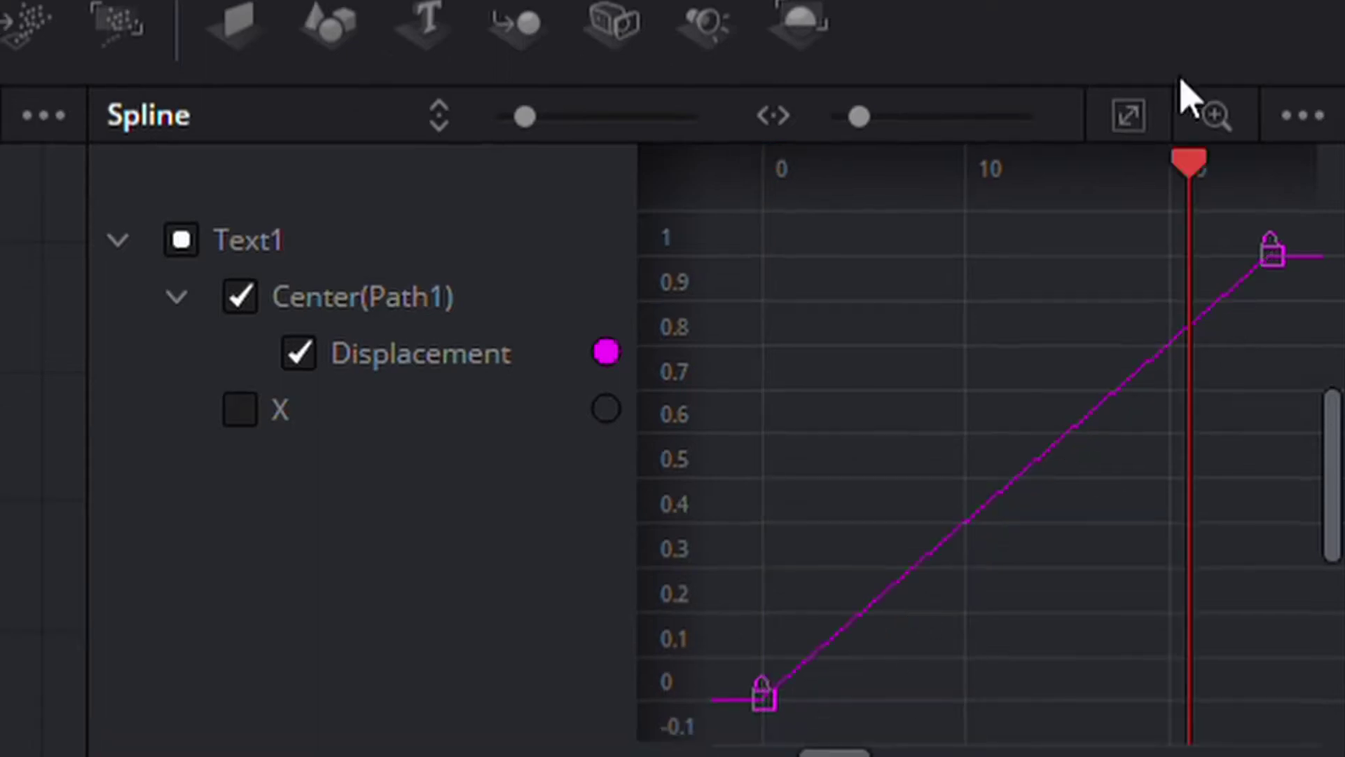
pyautogui.moveTo(1178, 76); pyautogui.dragTo(928, 271)
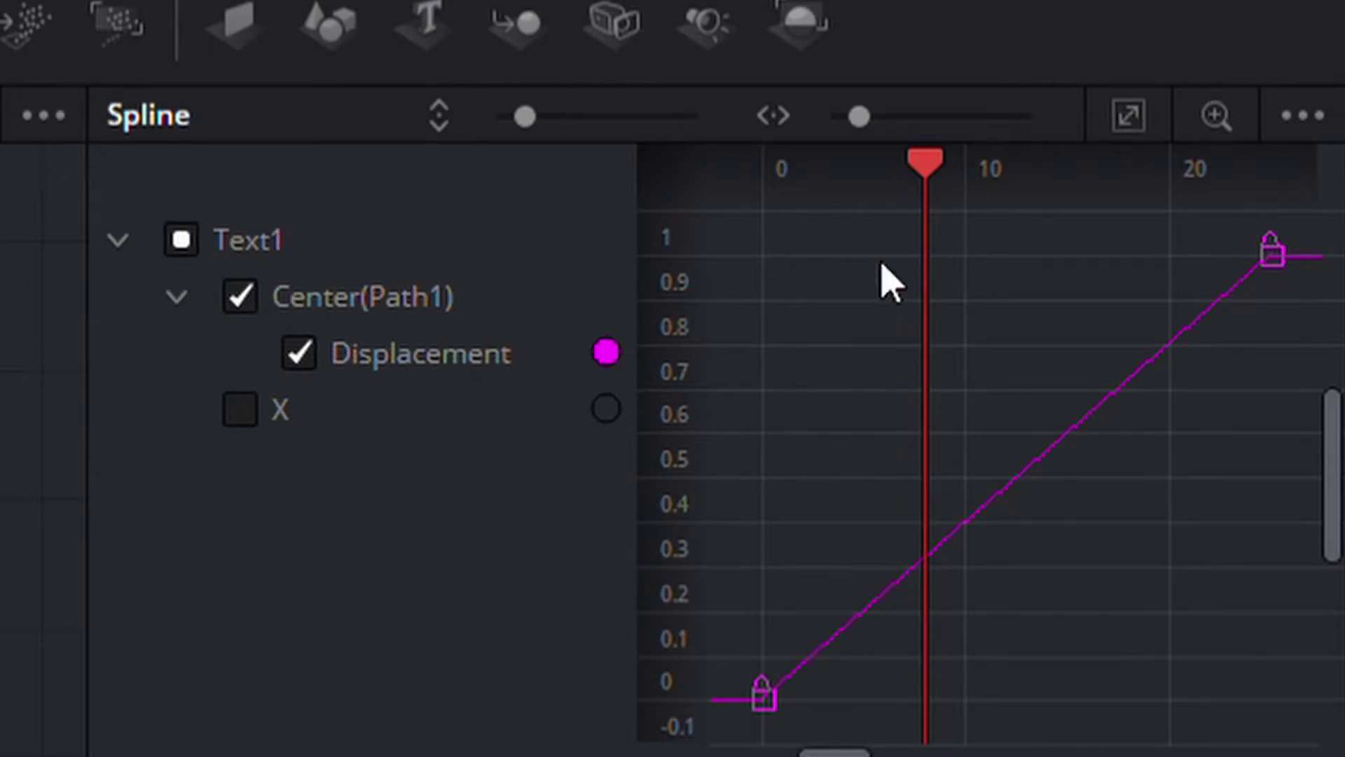
pyautogui.moveTo(970, 171)
pyautogui.mouseDown()
pyautogui.moveTo(905, 189)
pyautogui.moveTo(983, 183)
pyautogui.mouseUp()
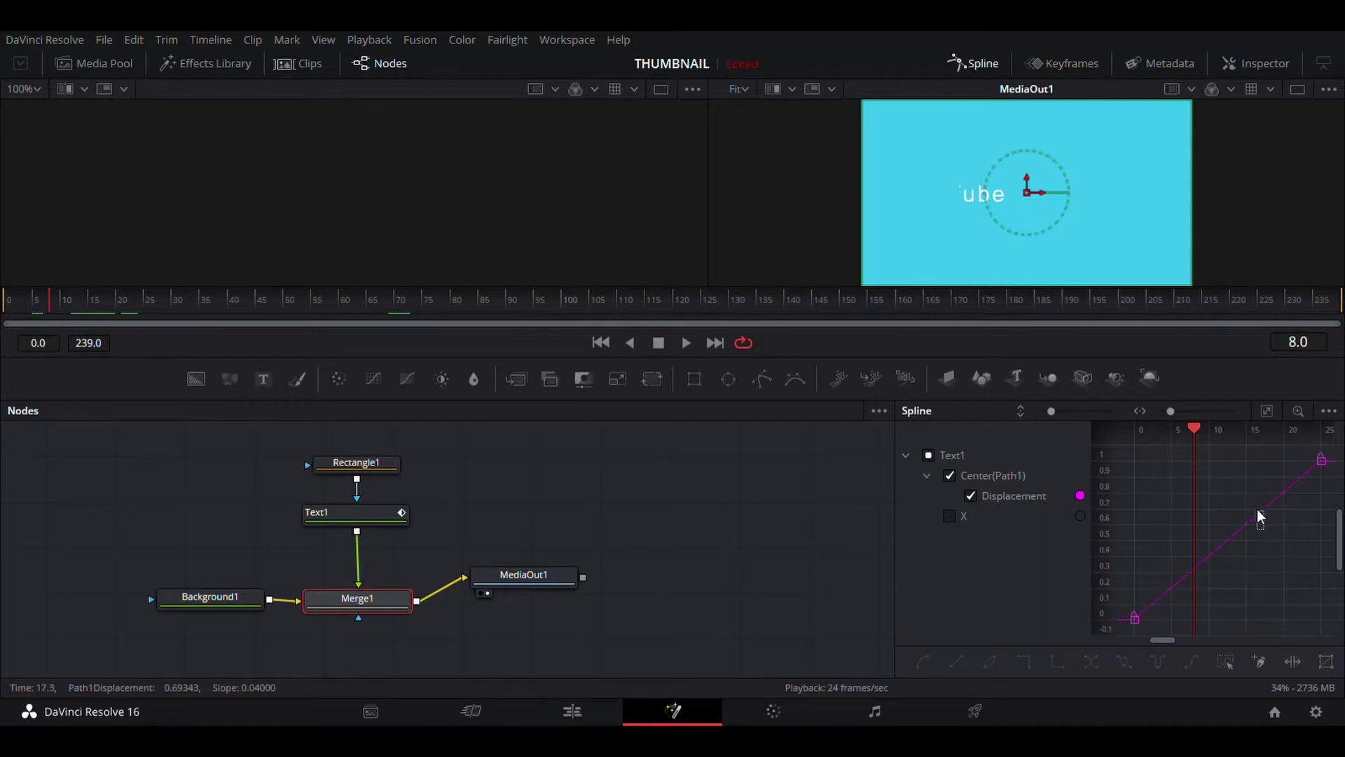
# Step: Smooth the Displacement curve's last keyframe, extend its handle back to about frame 8 and play the slide-in from frame 0
pyautogui.moveTo(1248, 468); pyautogui.dragTo(1338, 440)
pyautogui.moveTo(1195, 426)
pyautogui.mouseDown()
pyautogui.moveTo(1243, 426)
pyautogui.moveTo(1172, 427)
pyautogui.mouseUp()
pyautogui.press('s')
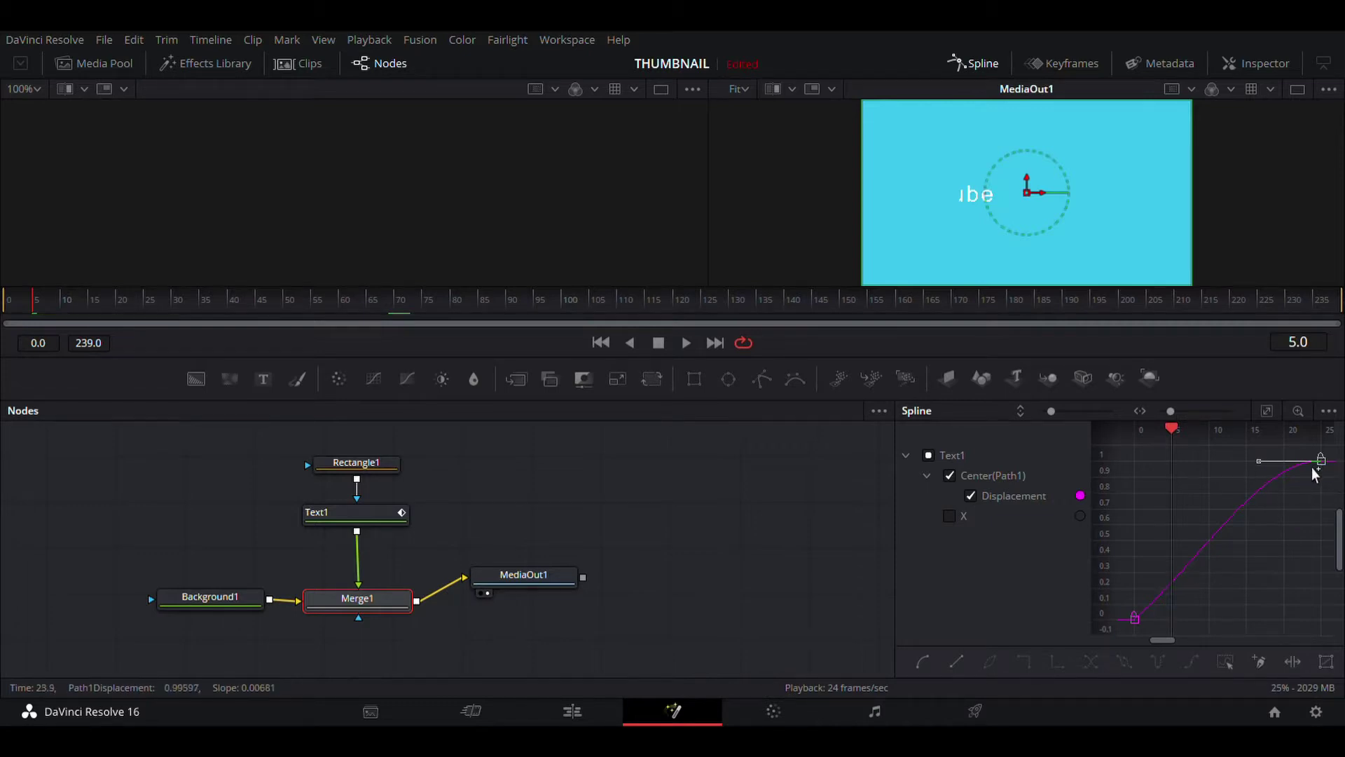
pyautogui.moveTo(1259, 462); pyautogui.dragTo(1197, 456)
pyautogui.moveTo(140, 302); pyautogui.dragTo(1, 325)
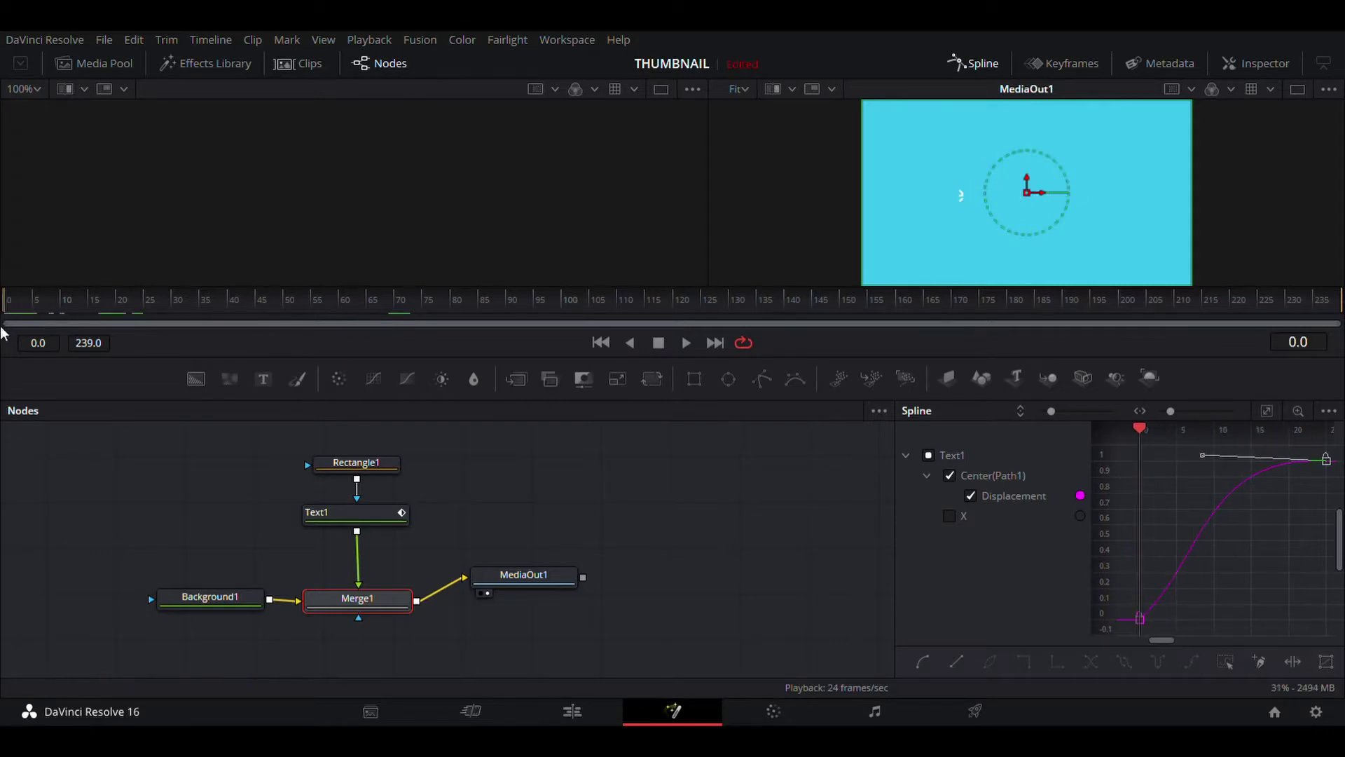
pyautogui.press('space')
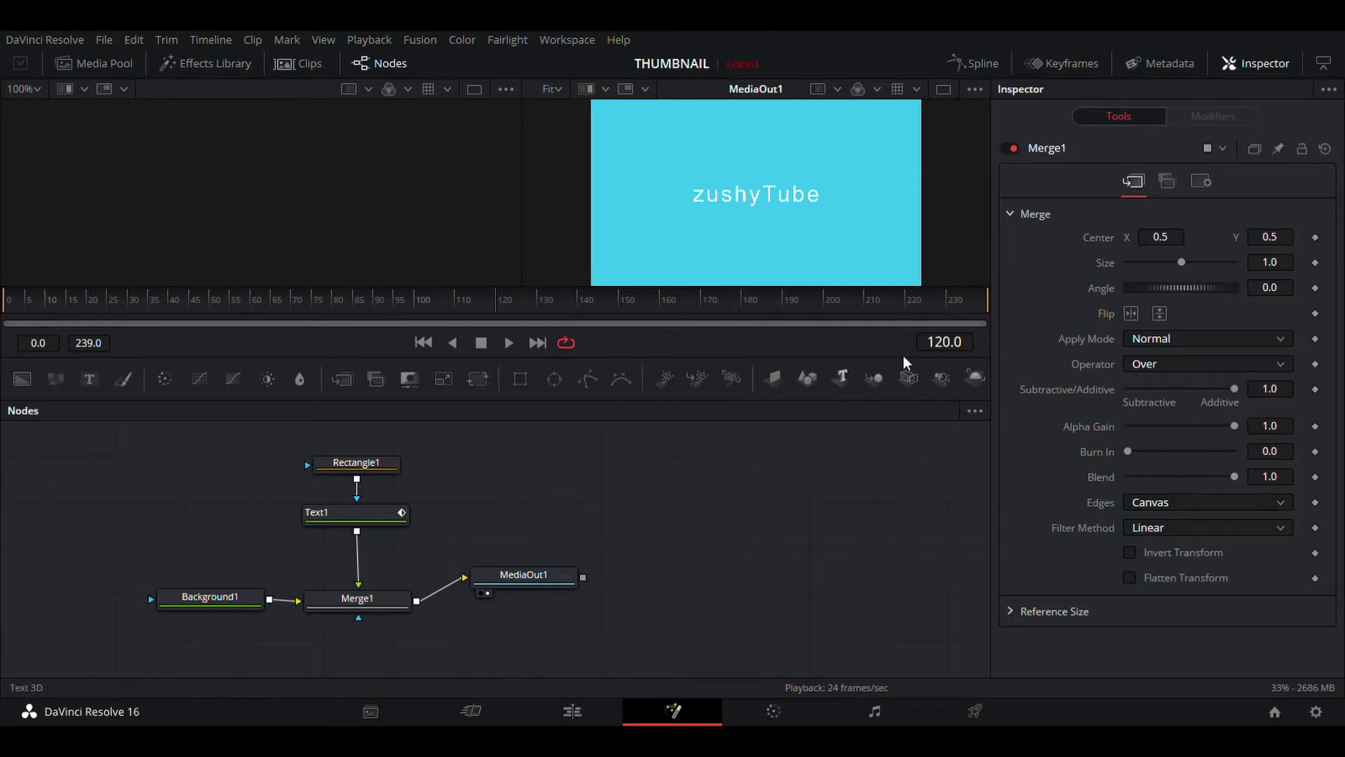
# Step: Select the Text1 node with the playhead at frame 120
pyautogui.click(808, 171)
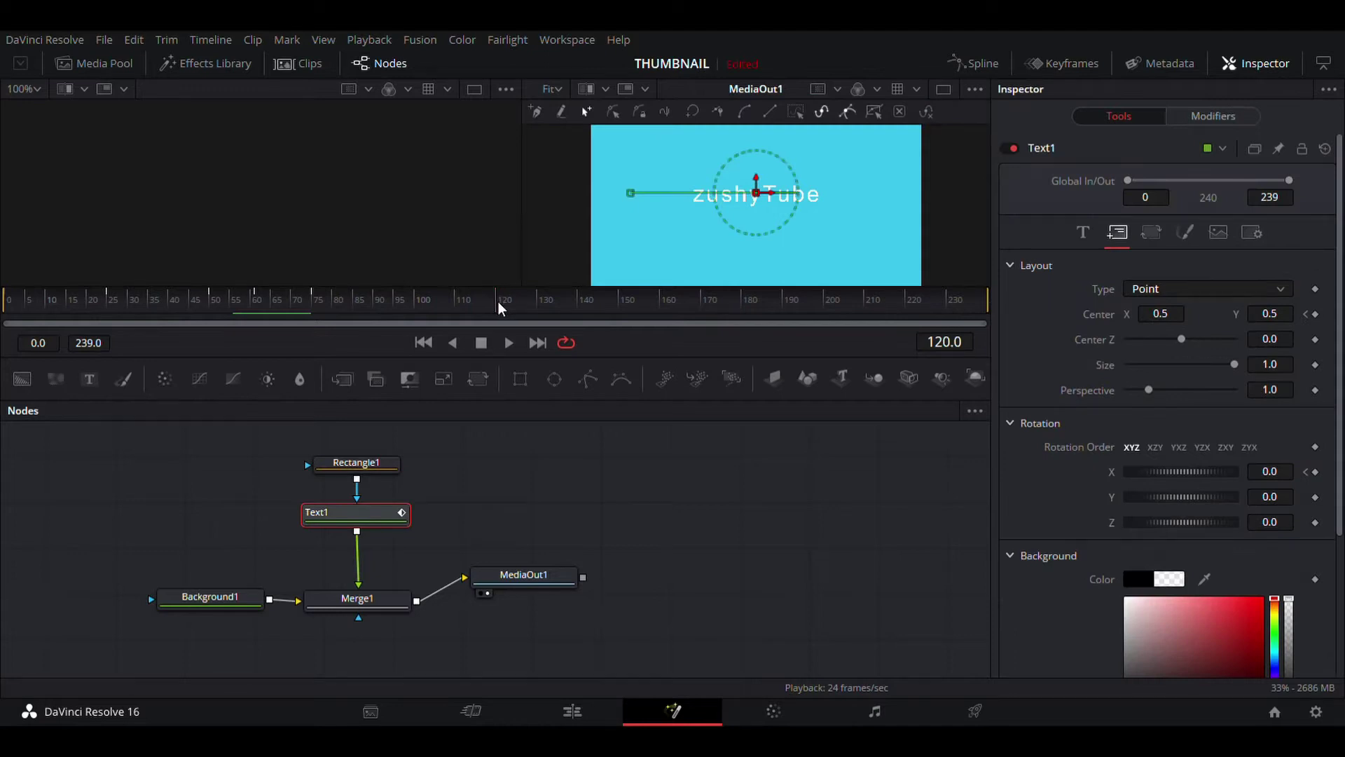